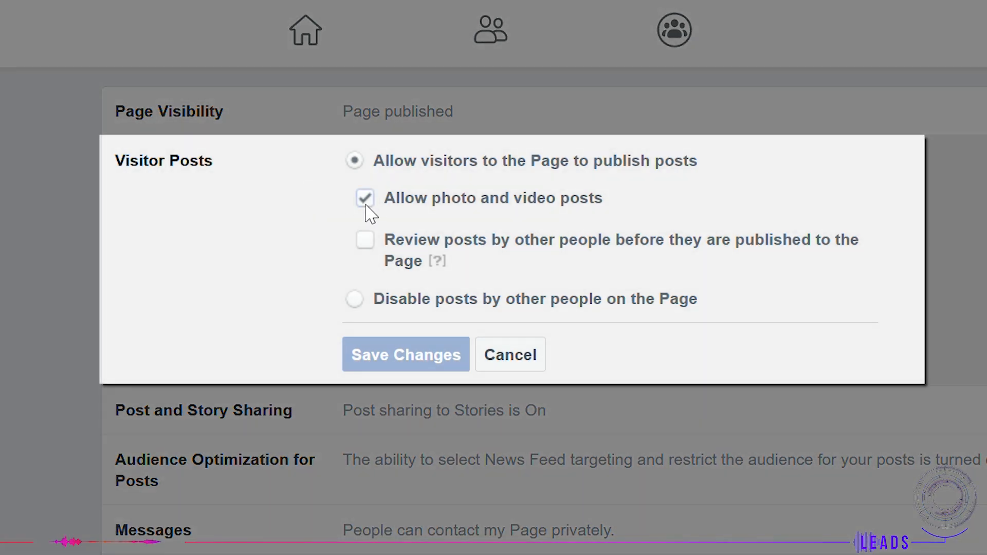
Step: Switch Visitor Posts to disable posts by other people on the Page, clearing the photo and video option first
{"action": "left_click", "coordinate": [365, 201]}
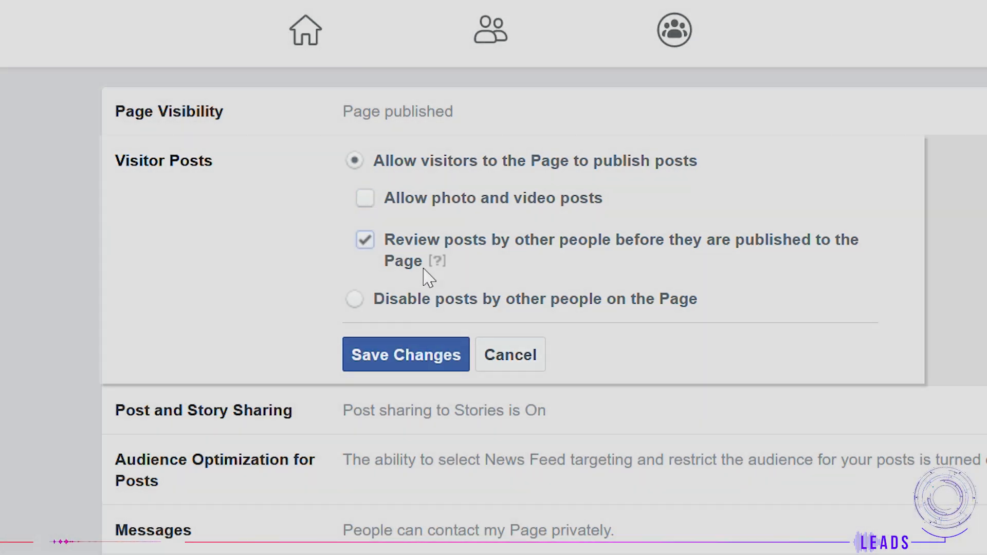
{"action": "mouse_move", "coordinate": [435, 264]}
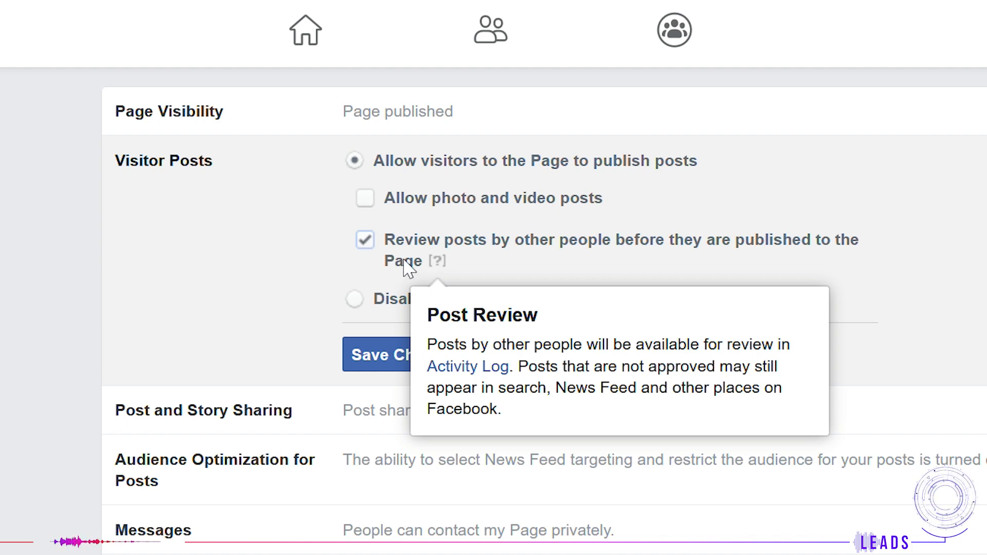
{"action": "left_click", "coordinate": [355, 300]}
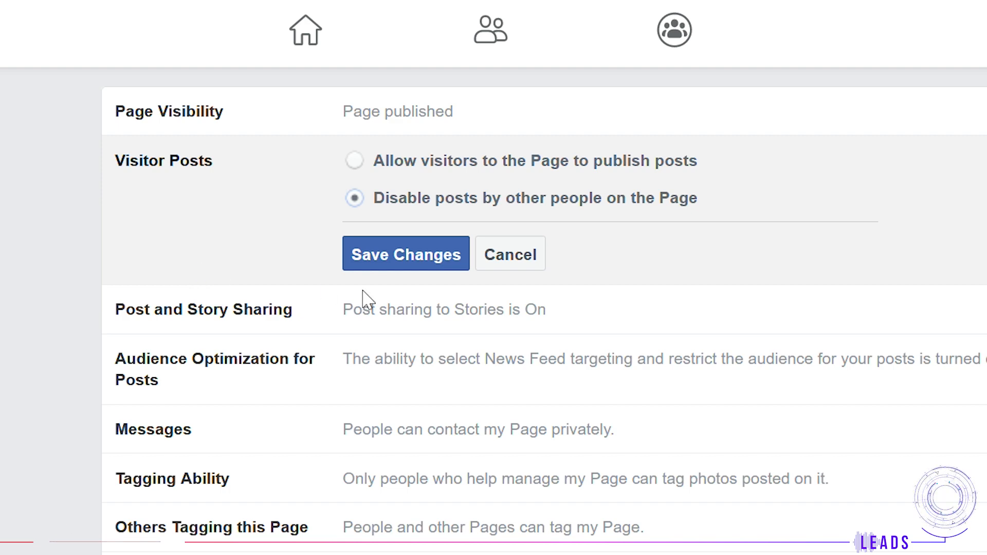
Step: Clear both sharing options under Post and Story Sharing
{"action": "left_click", "coordinate": [363, 292]}
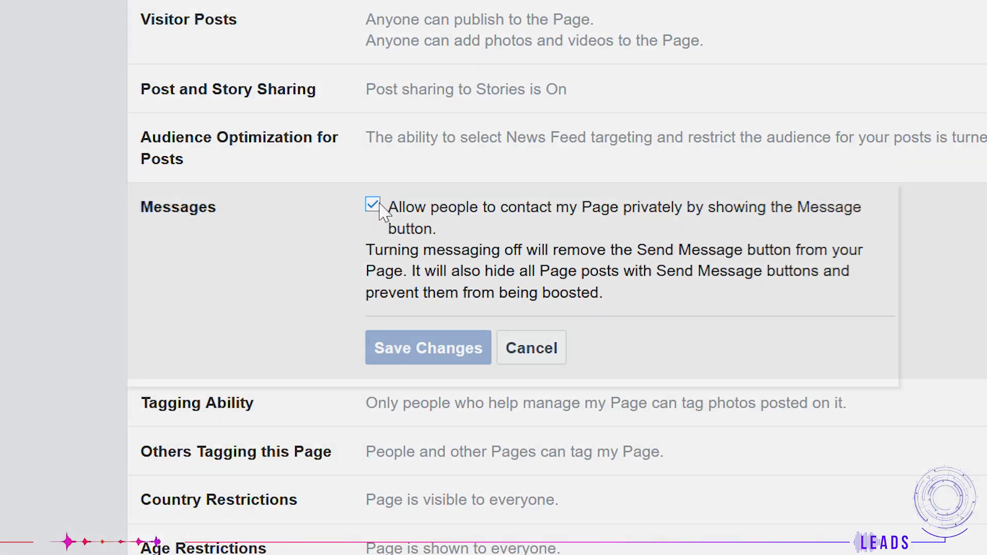
{"action": "left_click", "coordinate": [373, 206]}
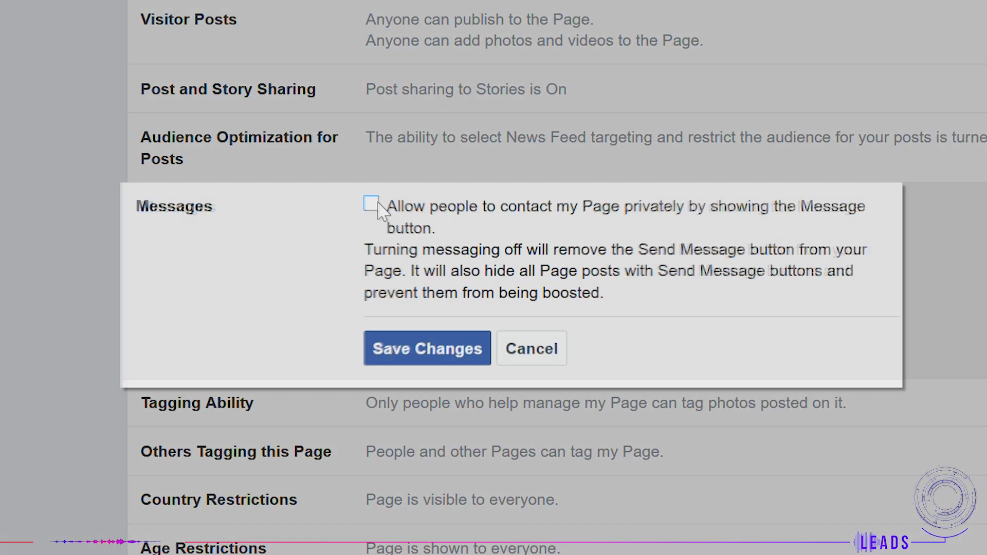
Step: Toggle the Messages checkbox for private contact and the Tagging Ability checkbox for others tagging photos and videos
{"action": "left_click", "coordinate": [368, 204]}
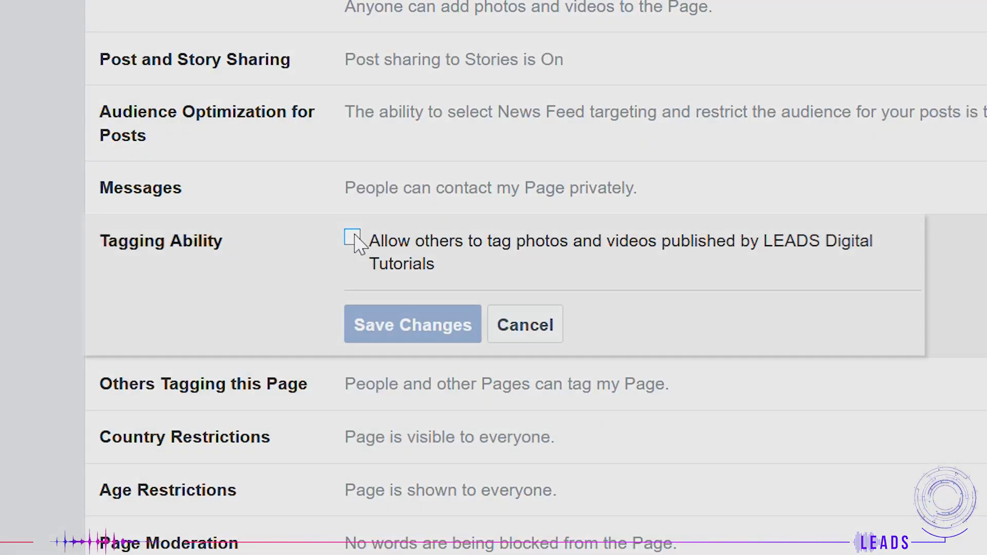
{"action": "left_click", "coordinate": [353, 238]}
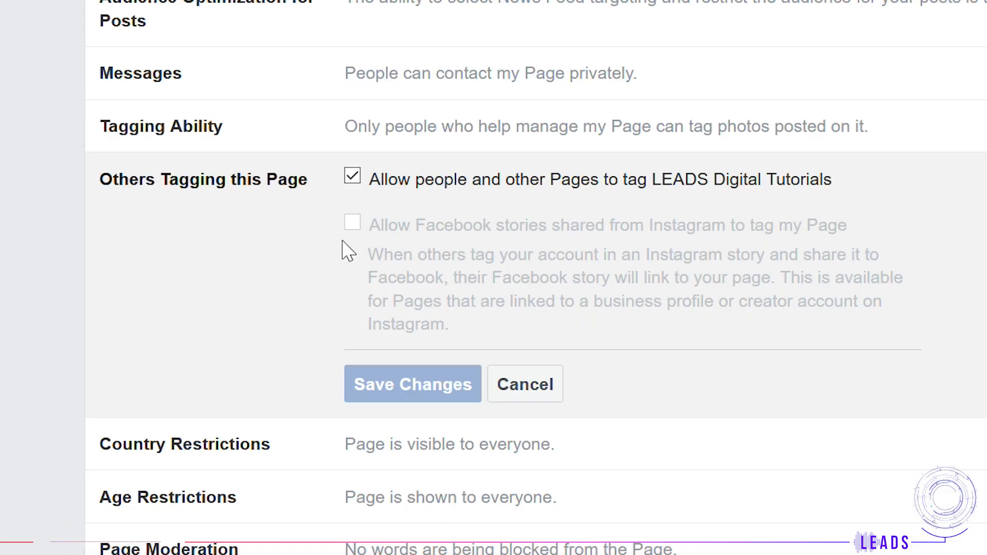
Step: Toggle the option allowing people and other Pages to tag the Page off and back on
{"action": "left_click", "coordinate": [354, 177]}
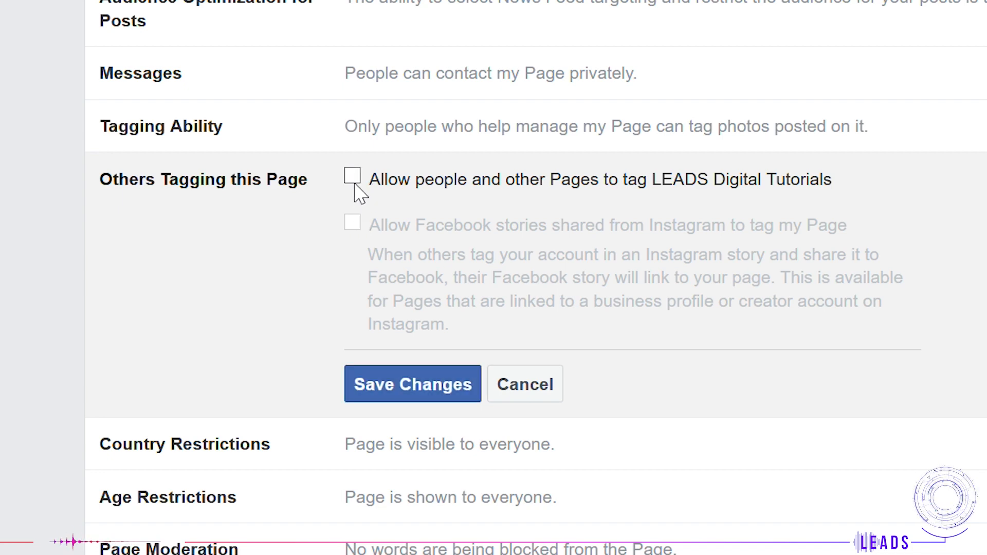
{"action": "left_click", "coordinate": [353, 177]}
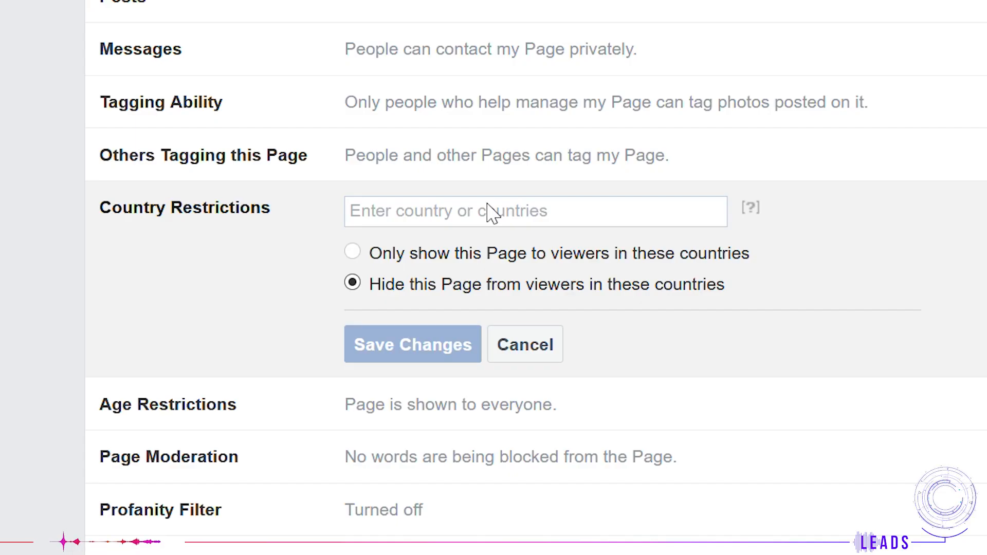
Step: Enter Russia, Canada, United Kingdom and United States in the Country Restrictions field
{"action": "left_click", "coordinate": [417, 210]}
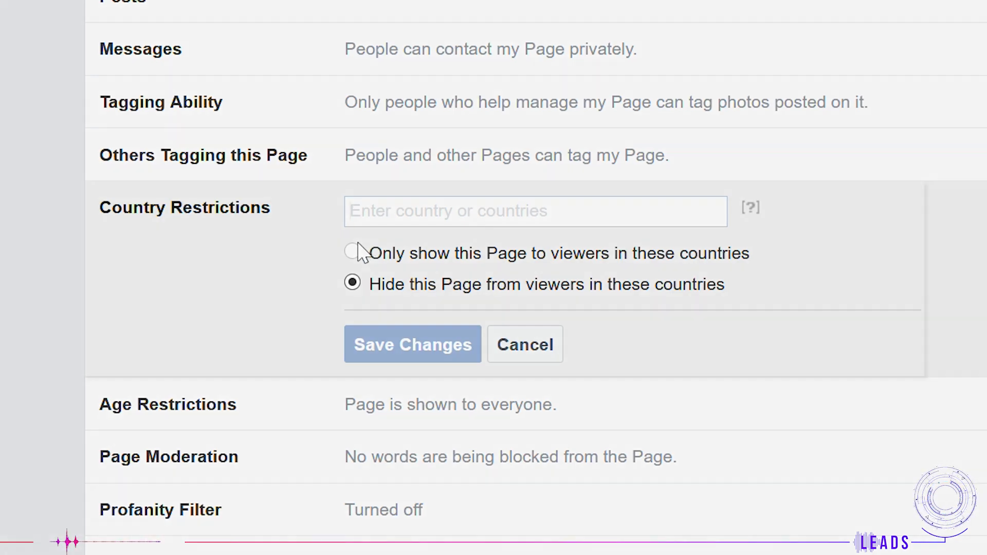
{"action": "type", "text": "Russia"}
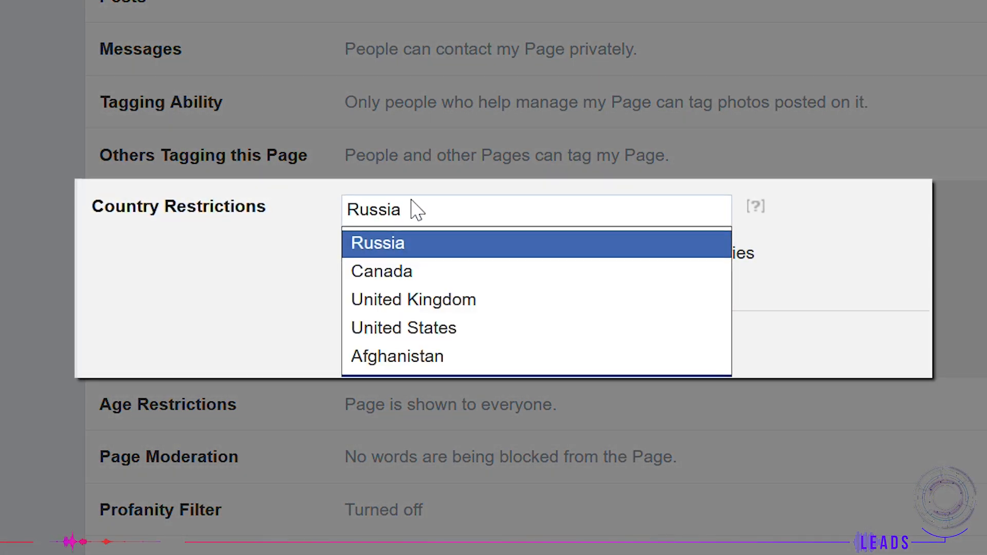
{"action": "key", "text": "Return"}
{"action": "type", "text": "Canada"}
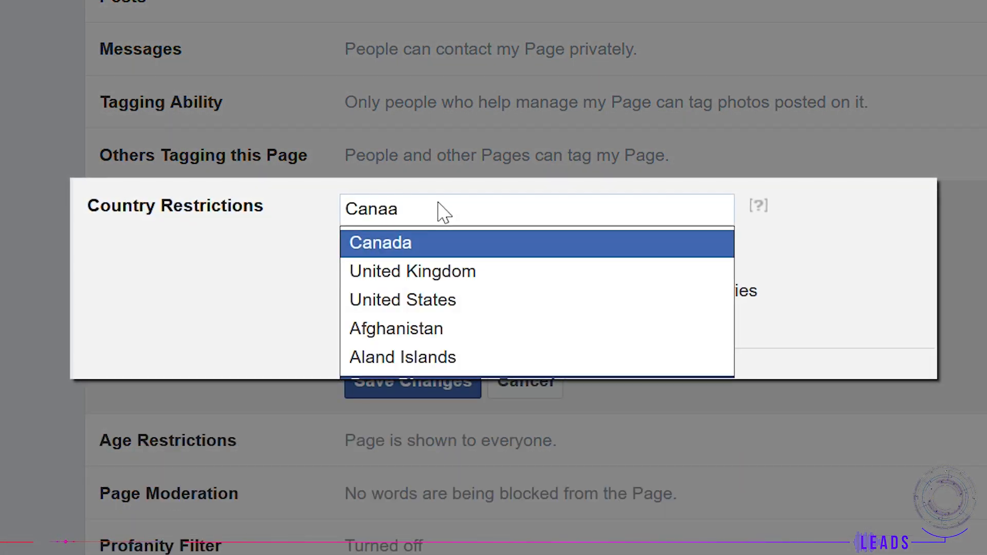
{"action": "left_click", "coordinate": [411, 240]}
{"action": "type", "text": "United"}
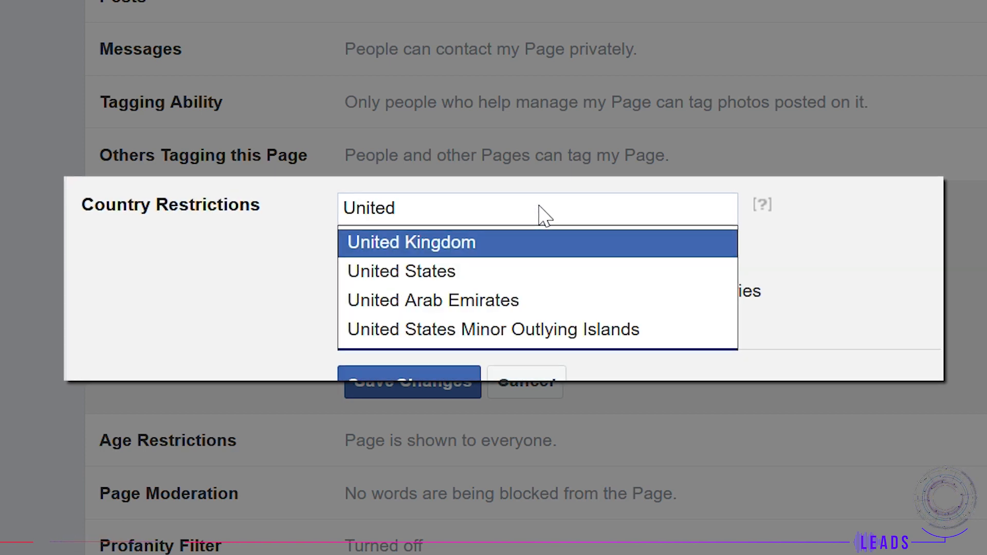
{"action": "left_click", "coordinate": [470, 248]}
{"action": "type", "text": "United States"}
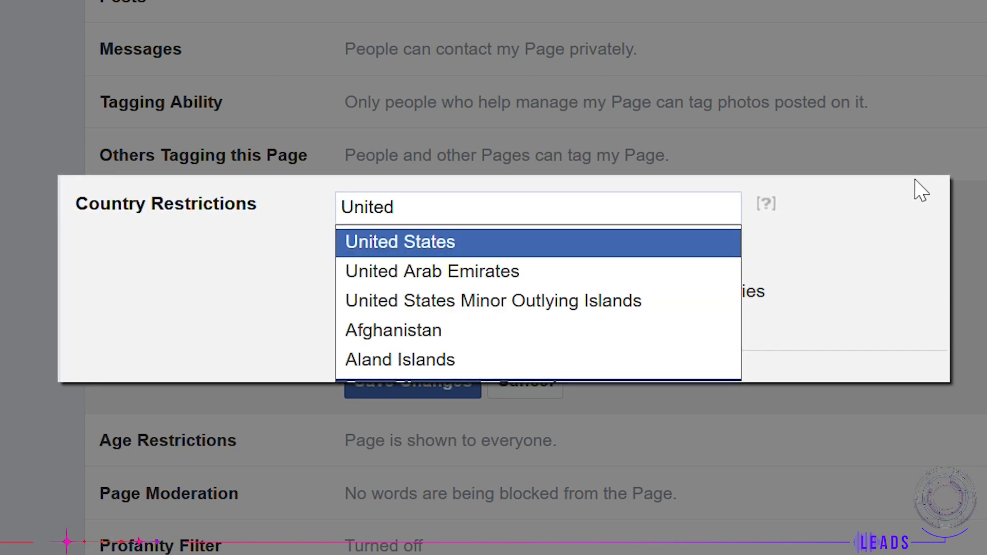
{"action": "left_click", "coordinate": [729, 240]}
Step: Choose to show the Page only to viewers in these countries
{"action": "left_click", "coordinate": [376, 295]}
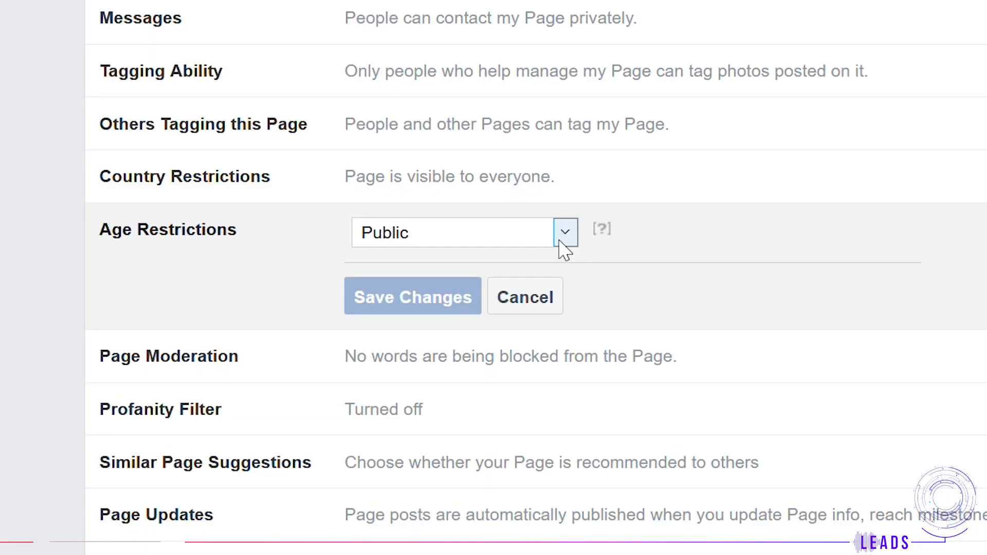
{"action": "left_click", "coordinate": [560, 243]}
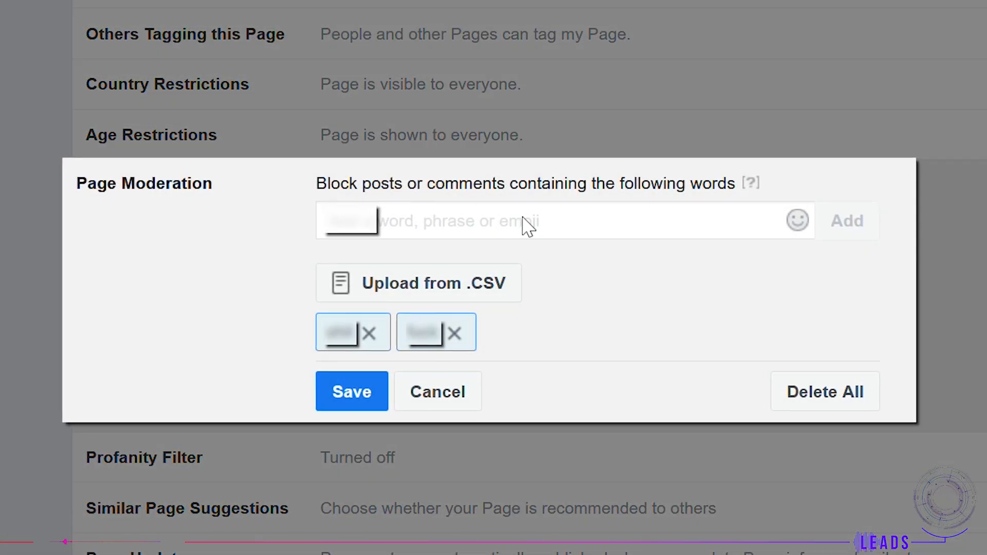
Step: Add a blocked word to the Page Moderation block list
{"action": "type", "text": "cock"}
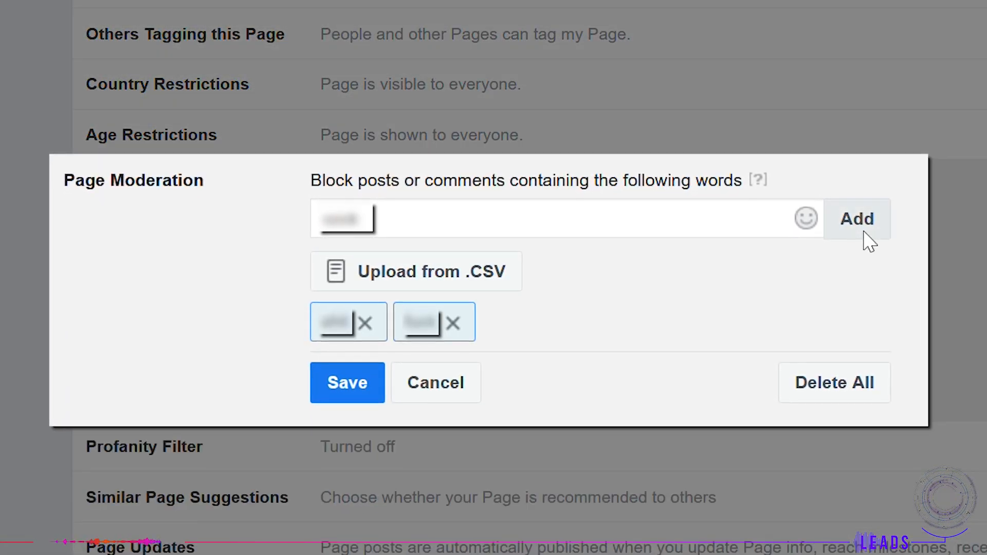
{"action": "left_click", "coordinate": [855, 220]}
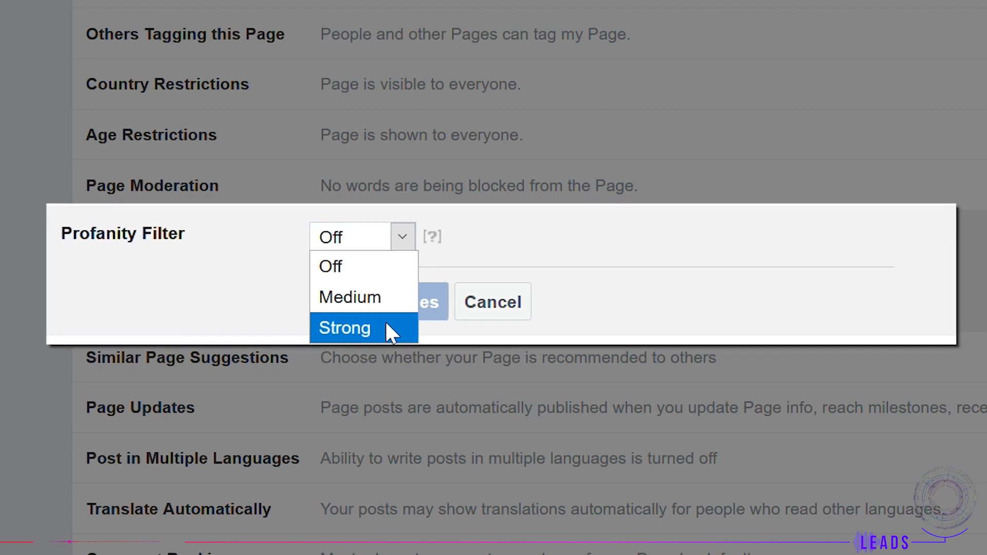
{"action": "left_click", "coordinate": [630, 263]}
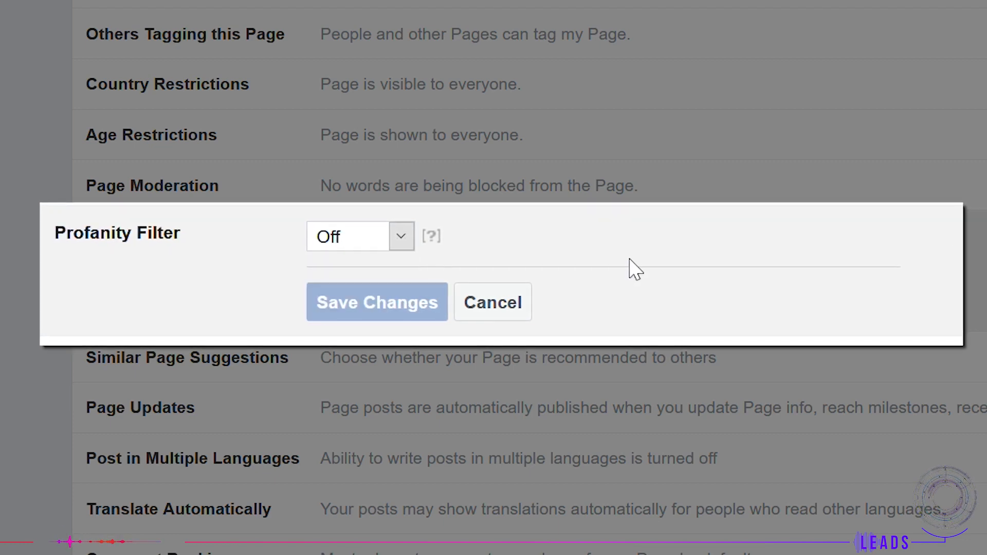
{"action": "left_click", "coordinate": [521, 304]}
{"action": "left_click", "coordinate": [516, 301]}
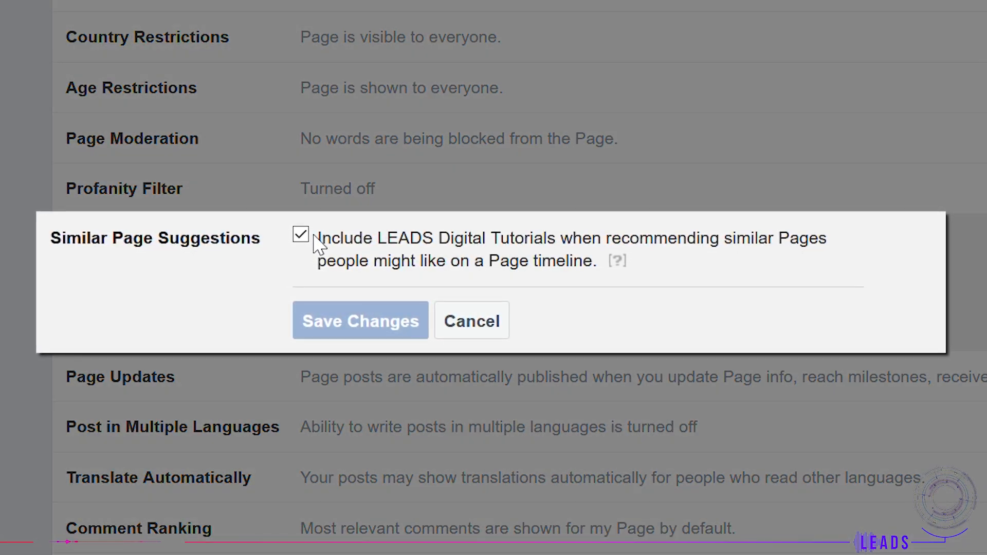
Step: Clear the Similar Page Suggestions and Comment Ranking checkboxes
{"action": "left_click", "coordinate": [301, 235]}
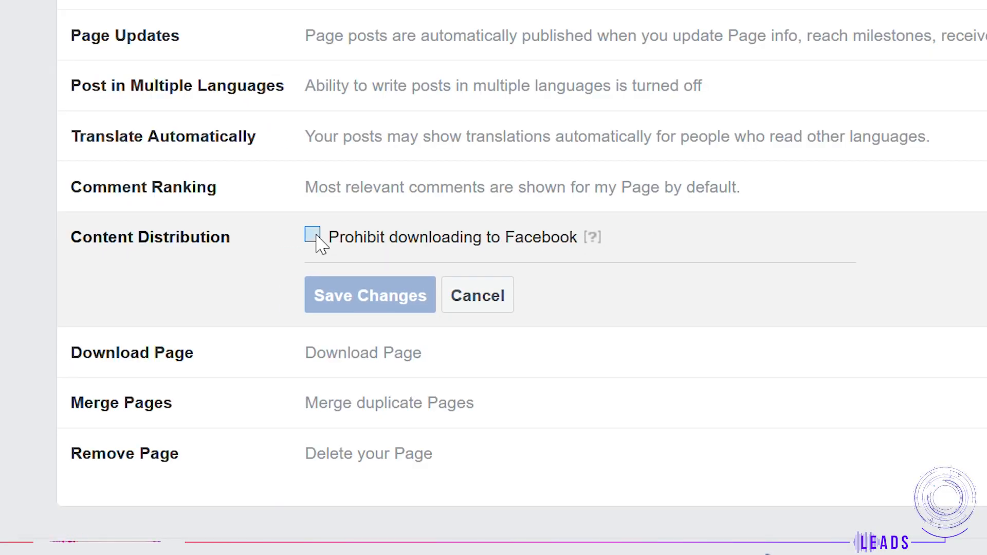
{"action": "left_click", "coordinate": [314, 237]}
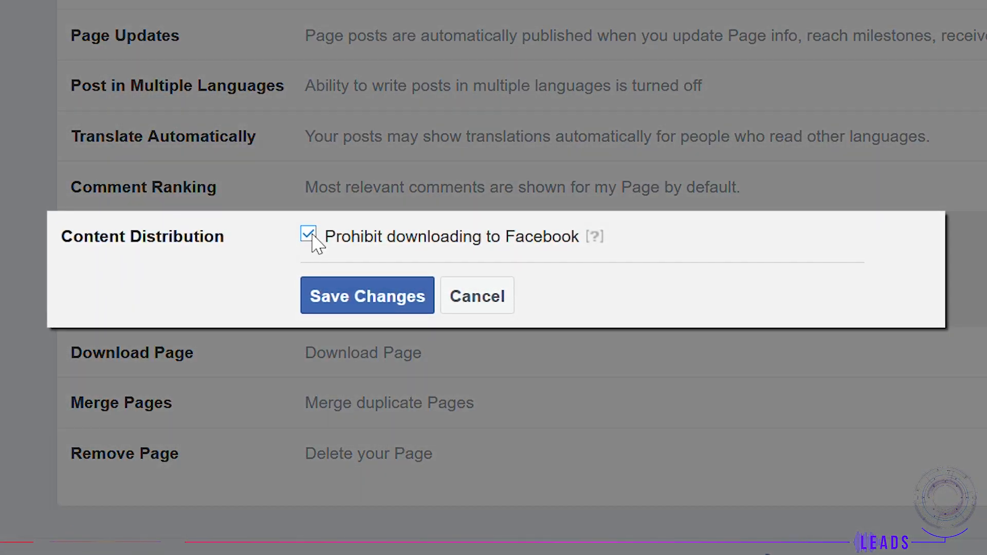
Step: Examine the Content Distribution, Download Page and Remove Page options
{"action": "mouse_move", "coordinate": [594, 238]}
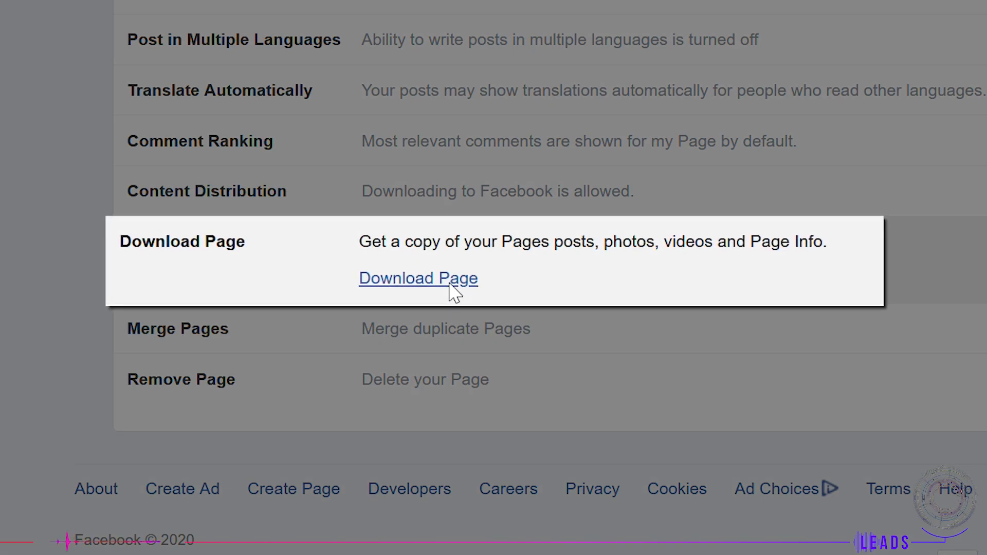
{"action": "left_click", "coordinate": [450, 285]}
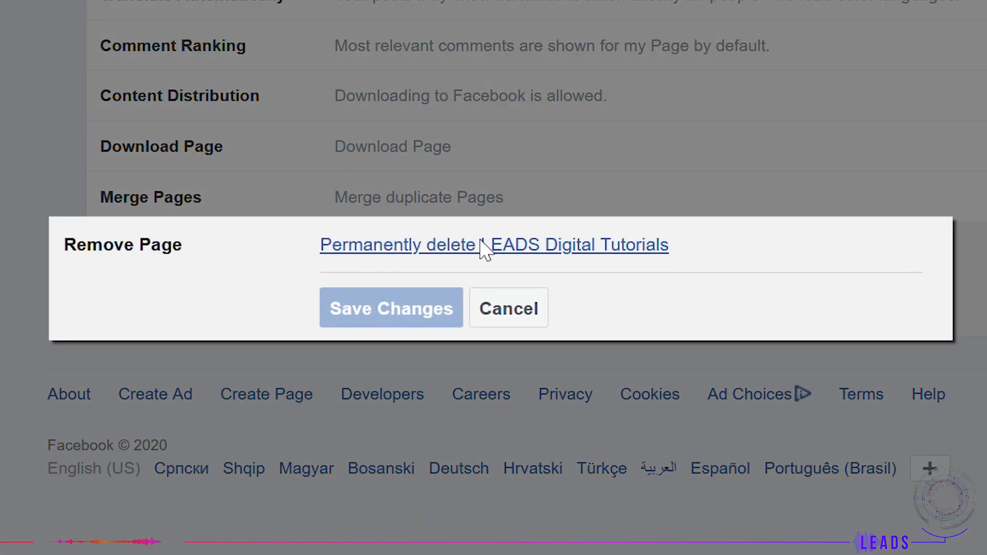
{"action": "left_click", "coordinate": [483, 247]}
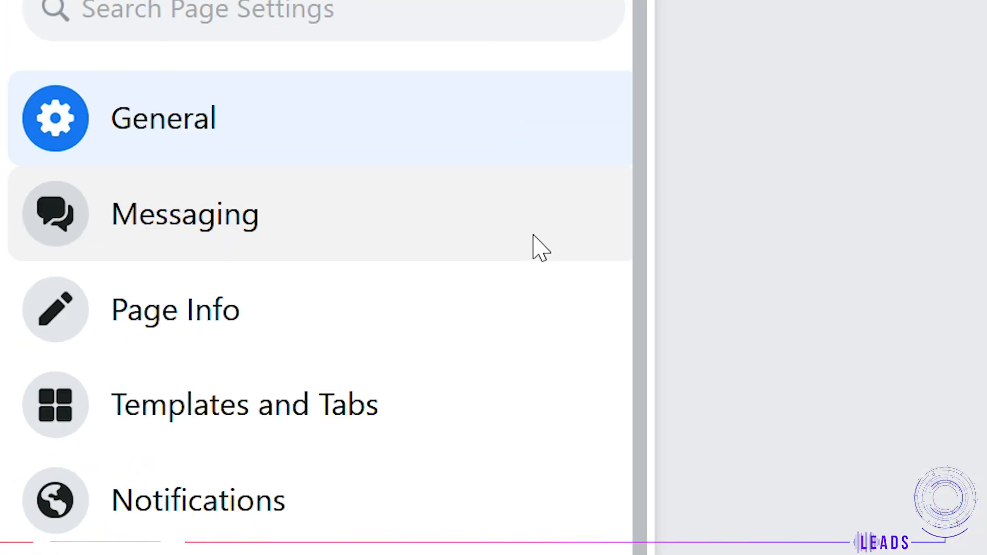
Step: Open the Messaging settings and look at the greeting editor
{"action": "left_click", "coordinate": [133, 127]}
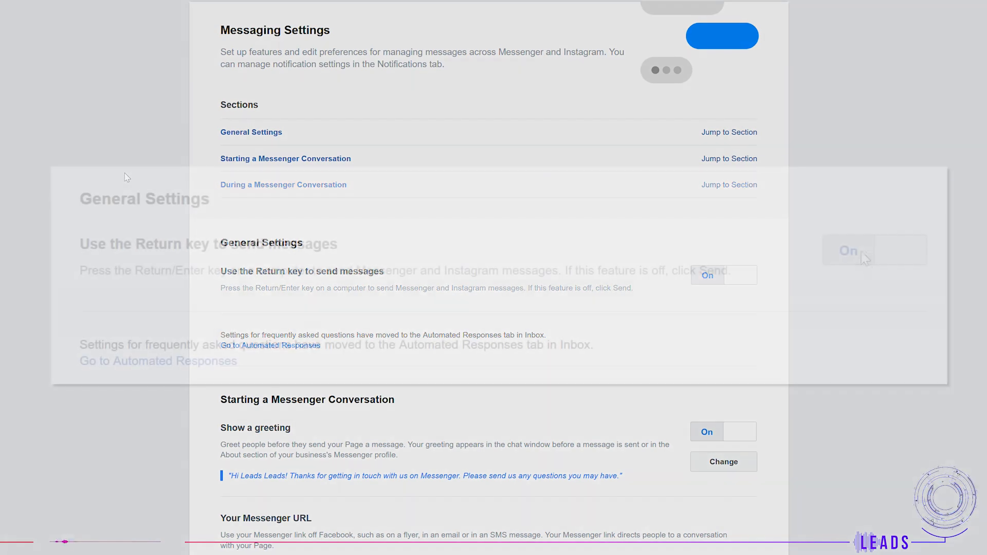
{"action": "left_click", "coordinate": [722, 278]}
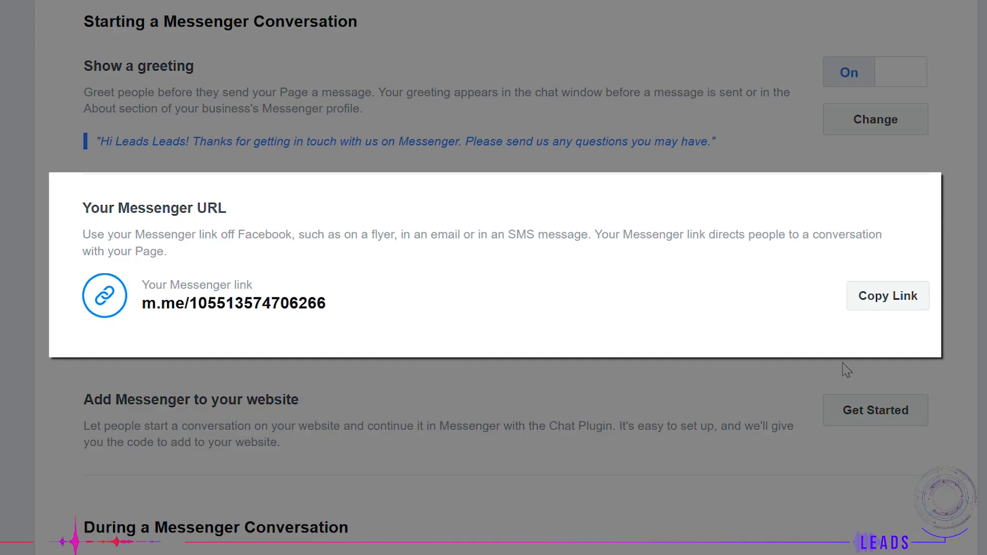
{"action": "left_click", "coordinate": [874, 308]}
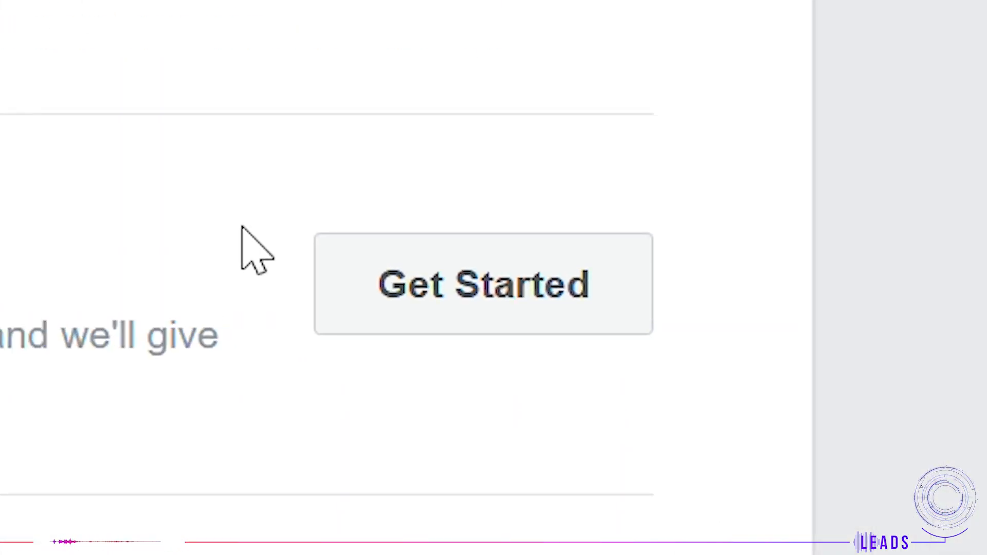
Step: Start the Chat Plugin setup for the website and keep the default language, greeting and guest chat settings
{"action": "left_click", "coordinate": [483, 284]}
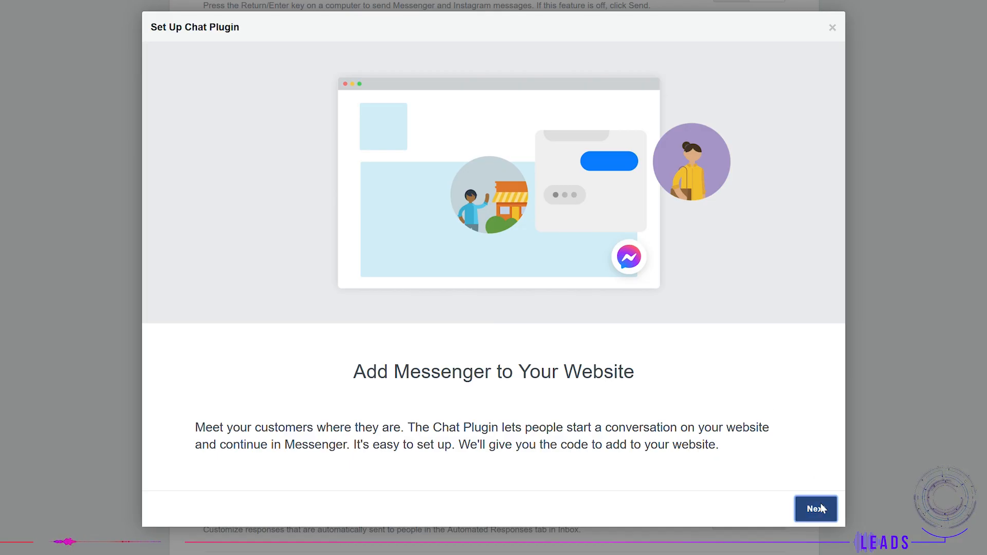
{"action": "left_click", "coordinate": [816, 509]}
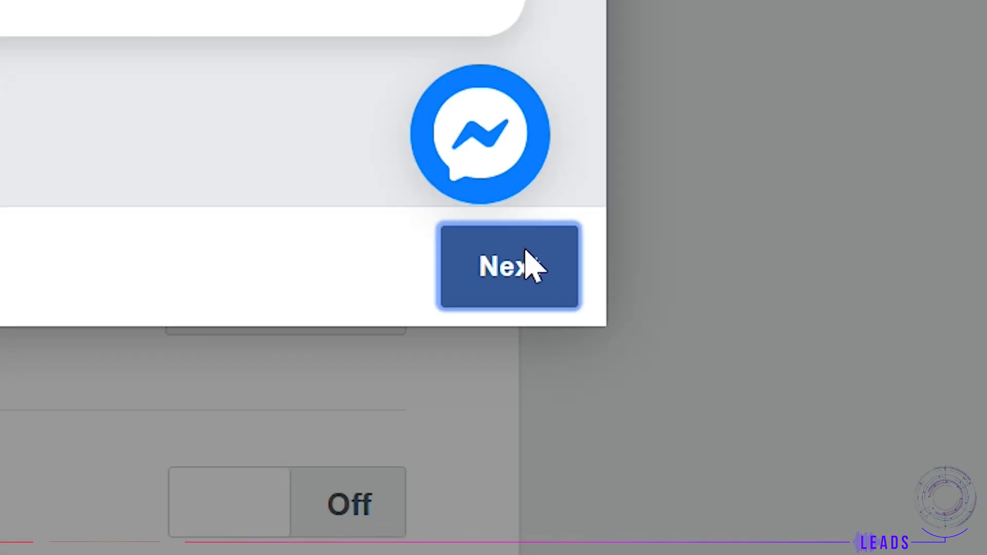
{"action": "left_click", "coordinate": [818, 509]}
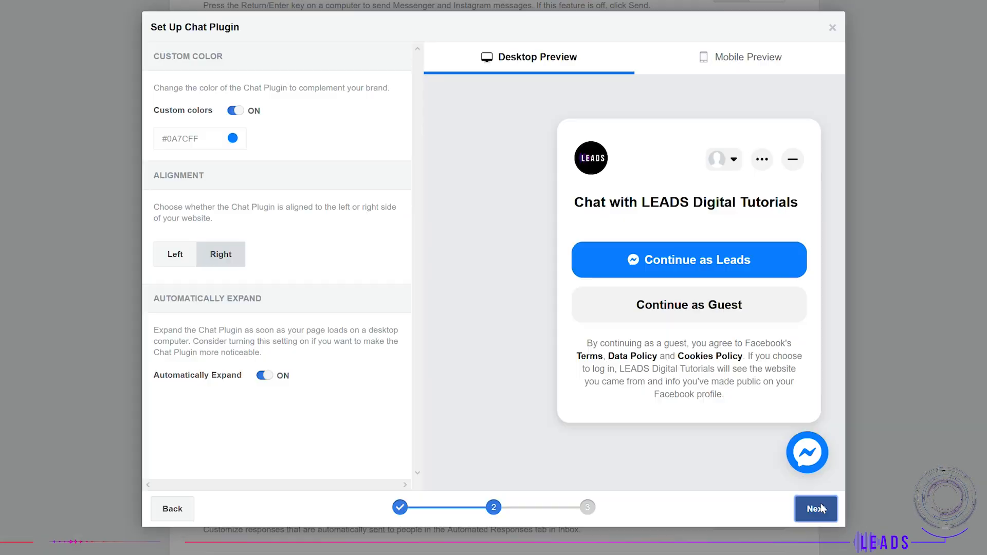
Step: Set the Chat Plugin's custom color to purple #7646ff and continue to the install step
{"action": "left_click", "coordinate": [240, 145]}
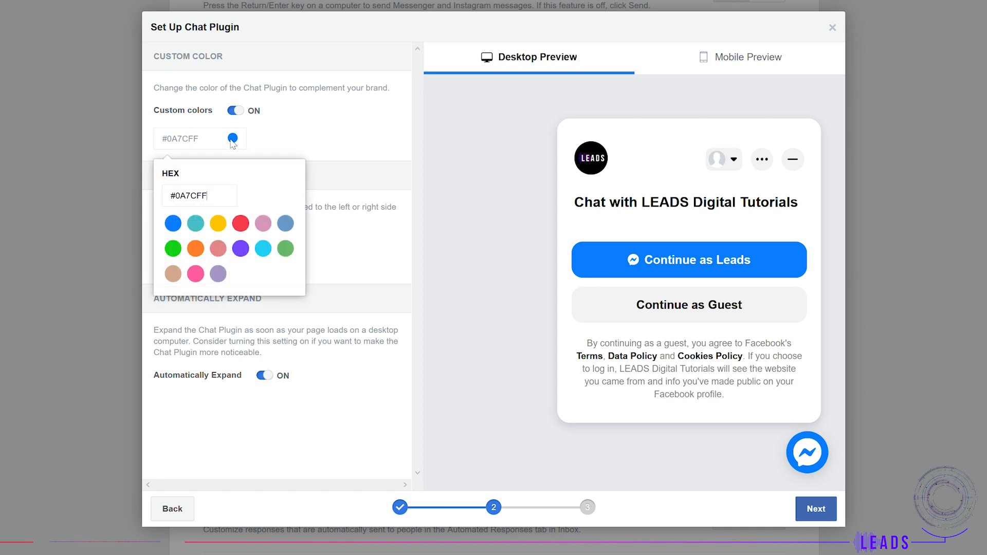
{"action": "left_click", "coordinate": [241, 250]}
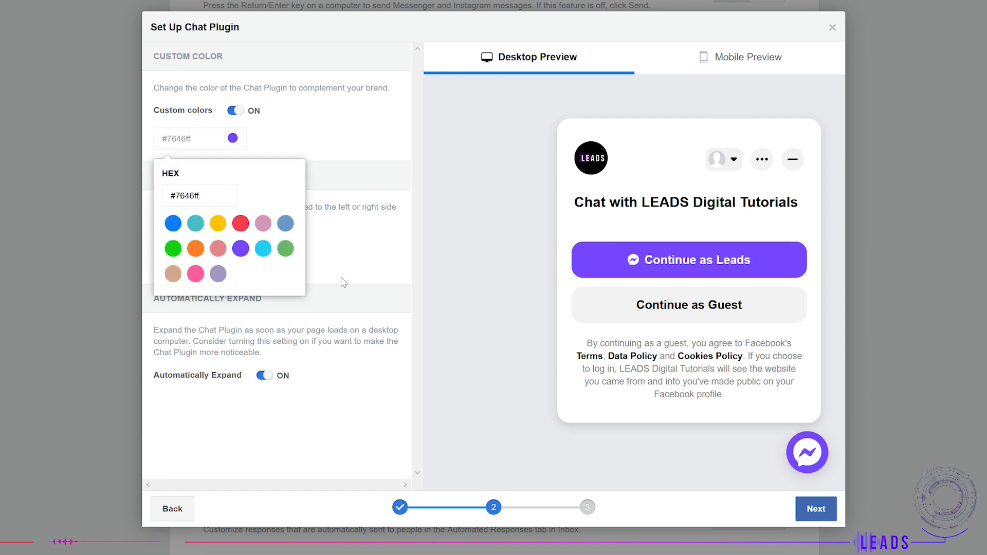
{"action": "left_click", "coordinate": [360, 293]}
{"action": "left_click", "coordinate": [814, 511]}
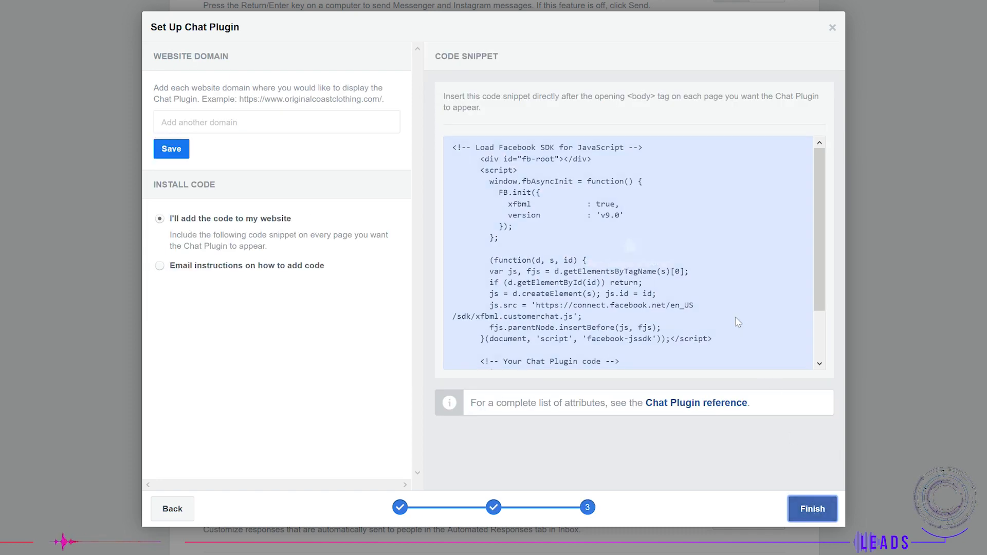
Step: Choose to receive email instructions on how to add the Chat Plugin code
{"action": "left_click", "coordinate": [689, 236]}
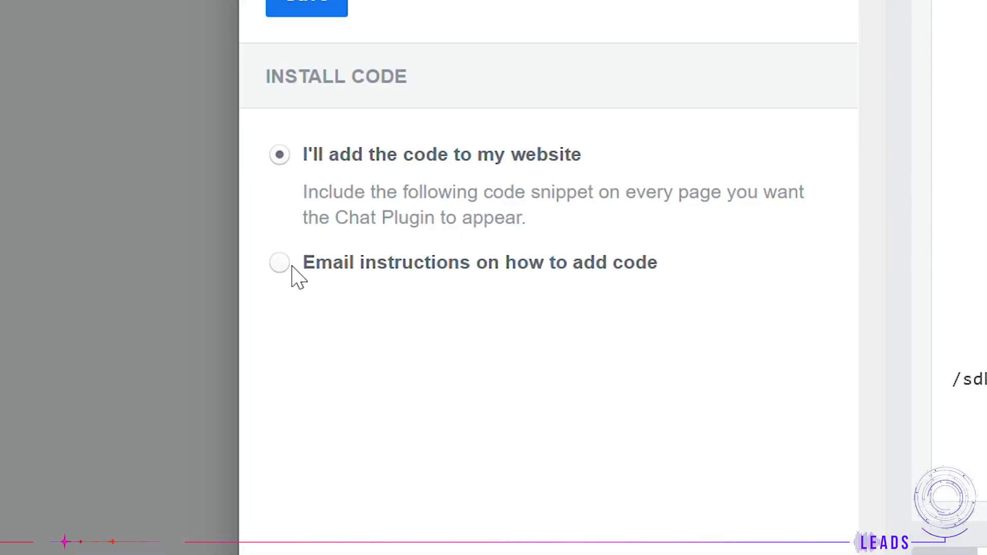
{"action": "left_click", "coordinate": [291, 267]}
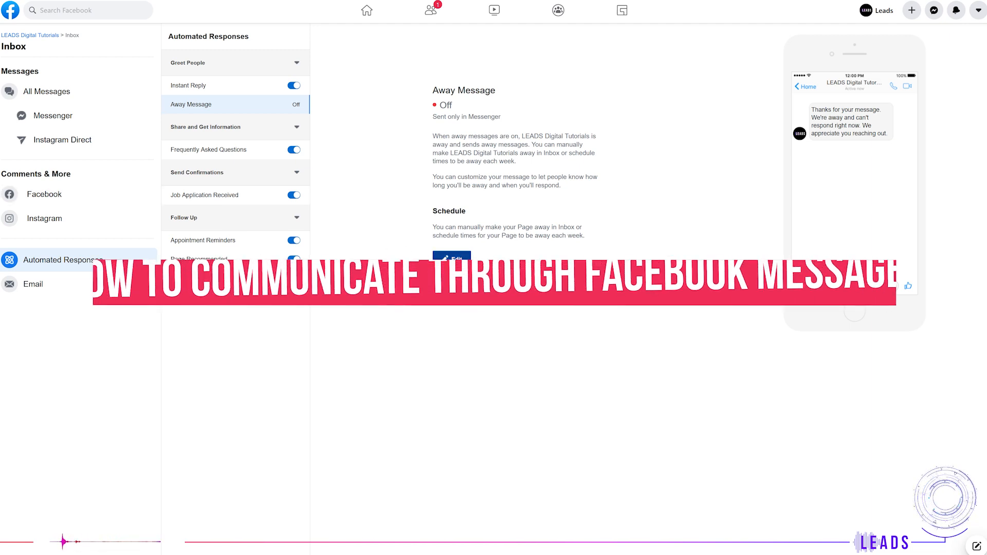
Step: Open the Away Message editor and enable it for Instagram as well as Messenger
{"action": "left_click", "coordinate": [453, 266]}
{"action": "left_click", "coordinate": [454, 122]}
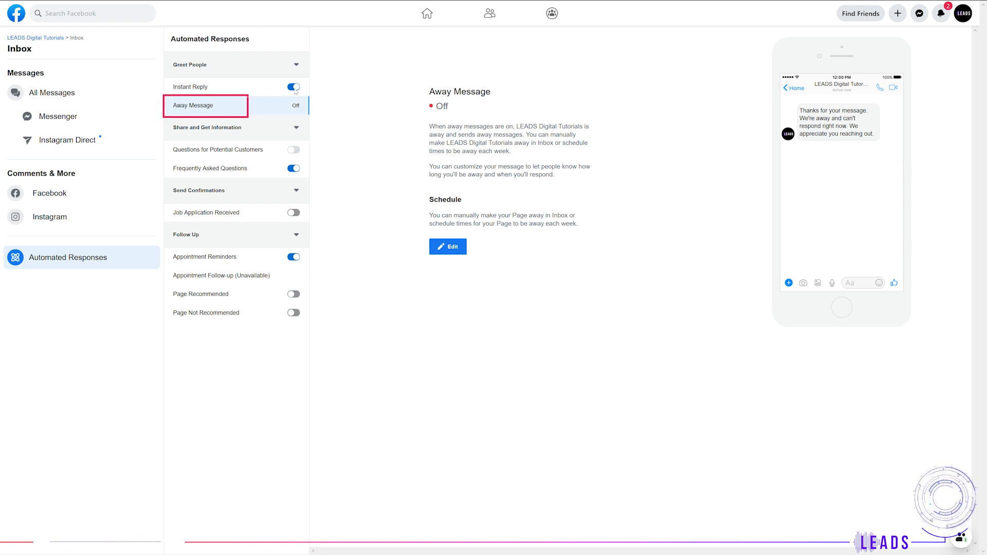
{"action": "left_click", "coordinate": [460, 251]}
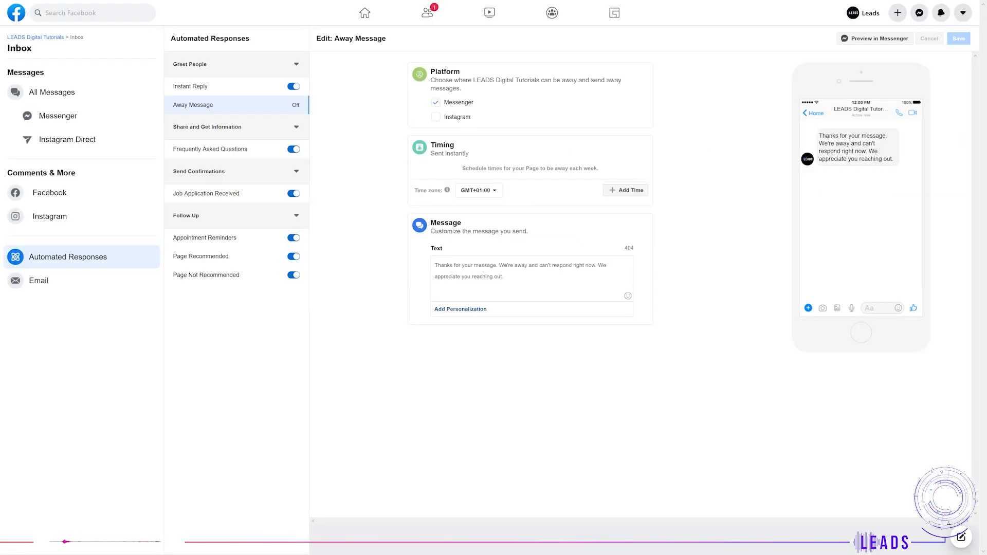
{"action": "left_click", "coordinate": [447, 118]}
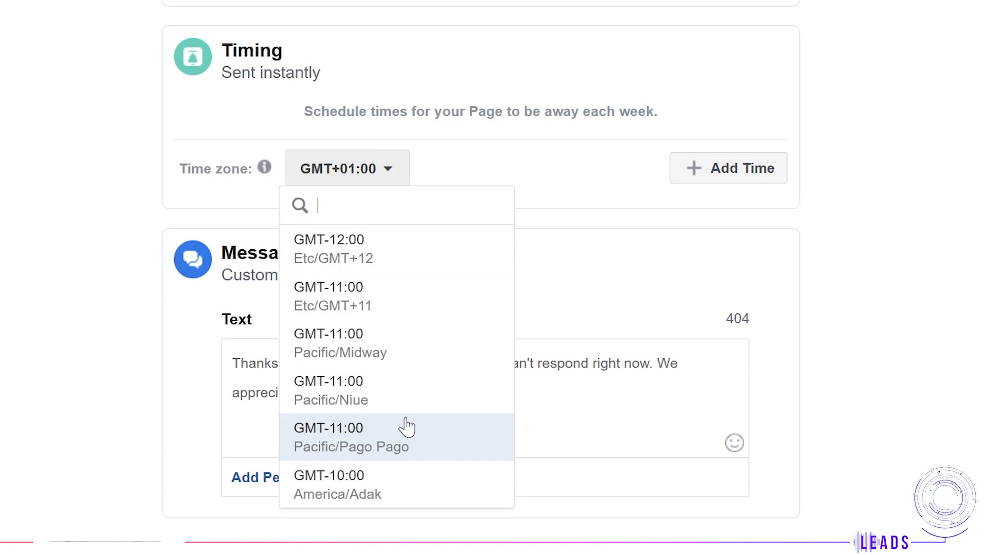
Step: Write the away message 'How can we help you,' followed by the recipient's full name personalization
{"action": "scroll", "coordinate": [404, 426], "scroll_direction": "down", "scroll_amount": 6}
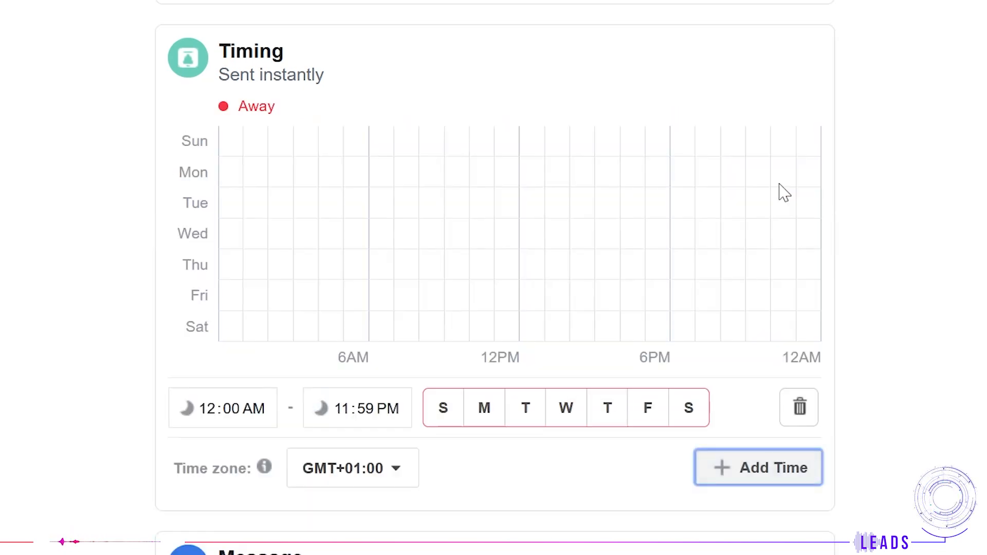
{"action": "type", "text": "lp you,"}
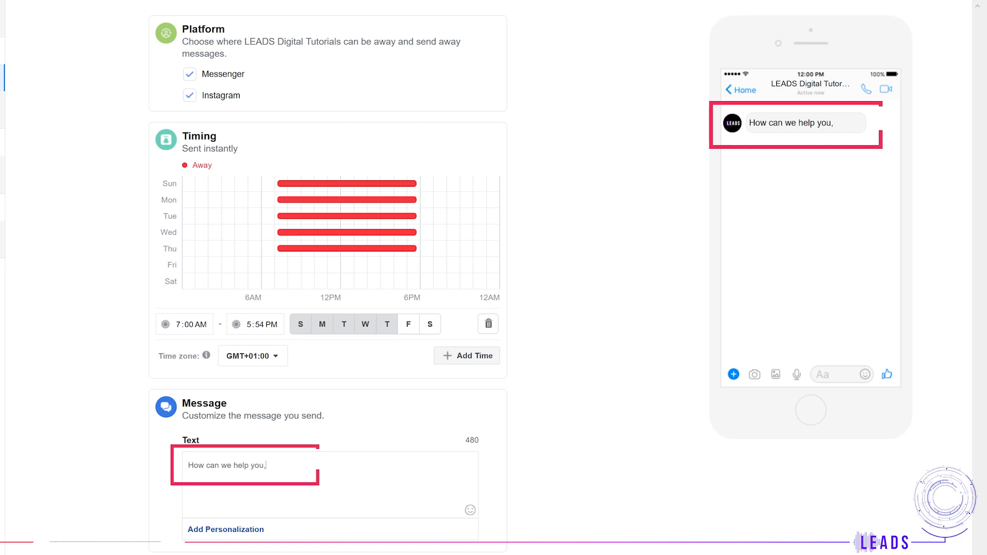
{"action": "left_click", "coordinate": [258, 538]}
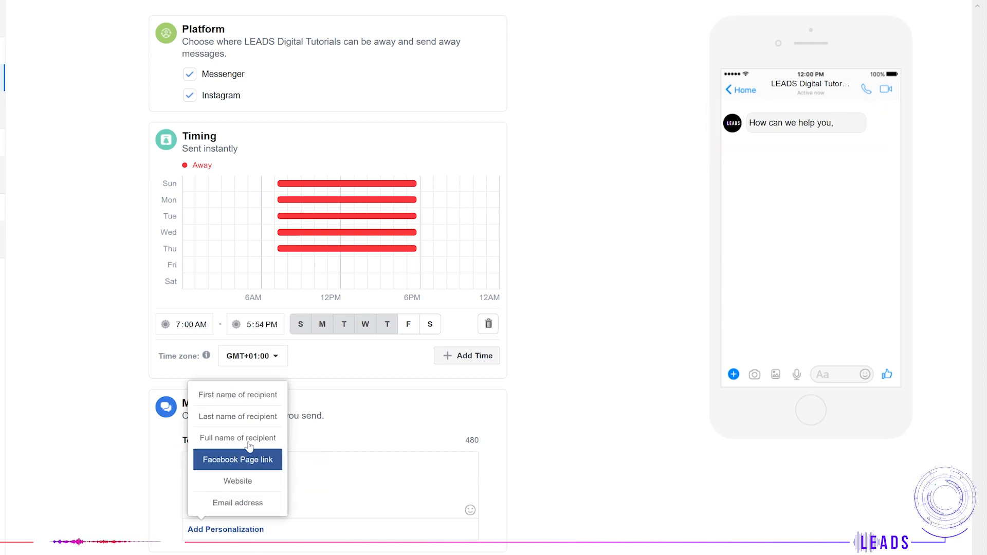
{"action": "left_click", "coordinate": [249, 418]}
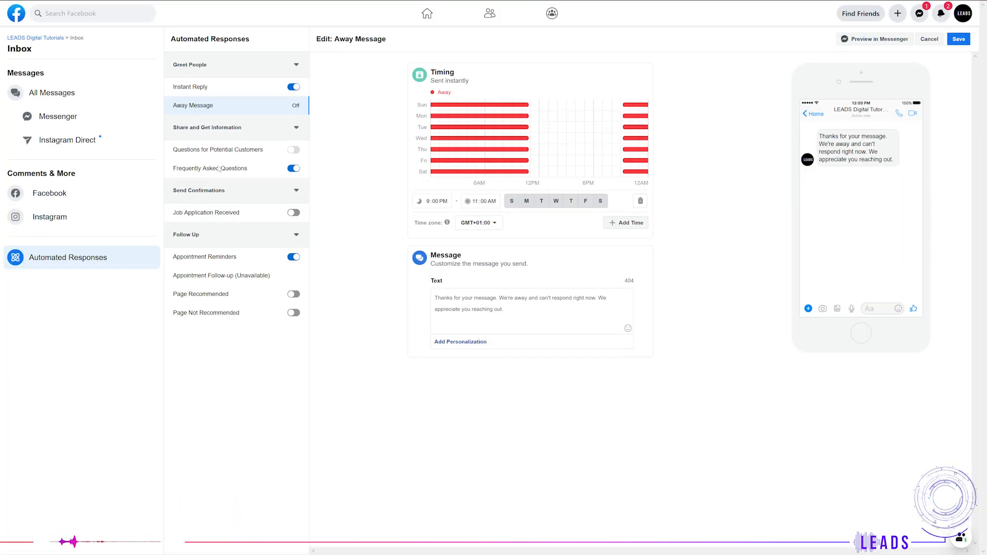
Step: Add the FAQ 'How can I learn about digital marketing?' answered 'Hello! You can learn more about it via our special tutorials catered to your needs!'
{"action": "left_click", "coordinate": [216, 165]}
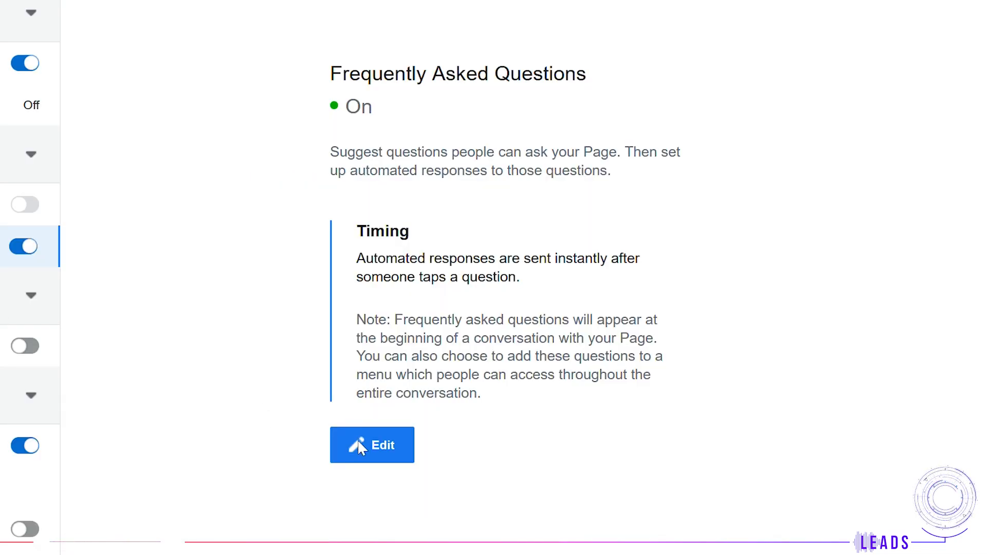
{"action": "left_click", "coordinate": [358, 446]}
{"action": "type", "text": "learn about digital marketing?"}
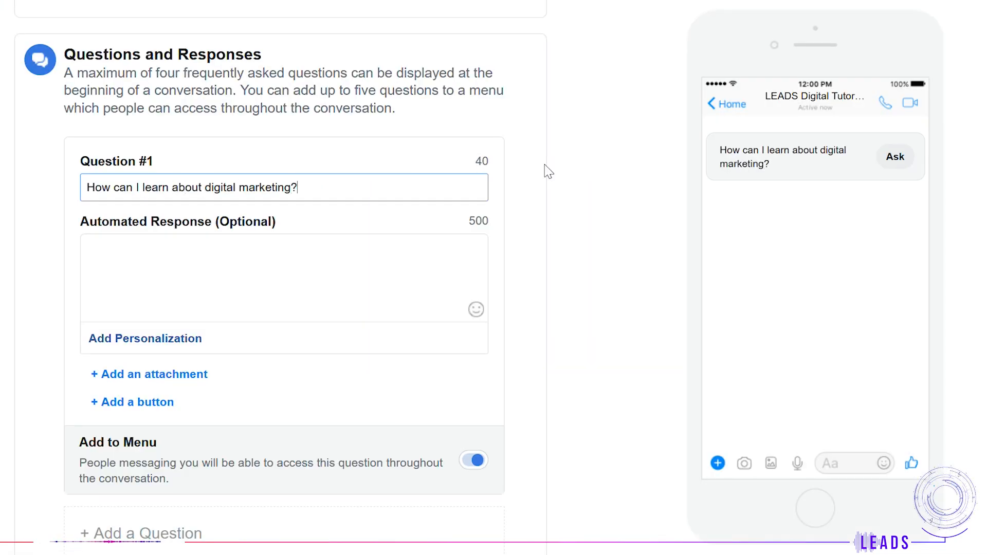
{"action": "left_click", "coordinate": [452, 257]}
{"action": "type", "text": "H"}
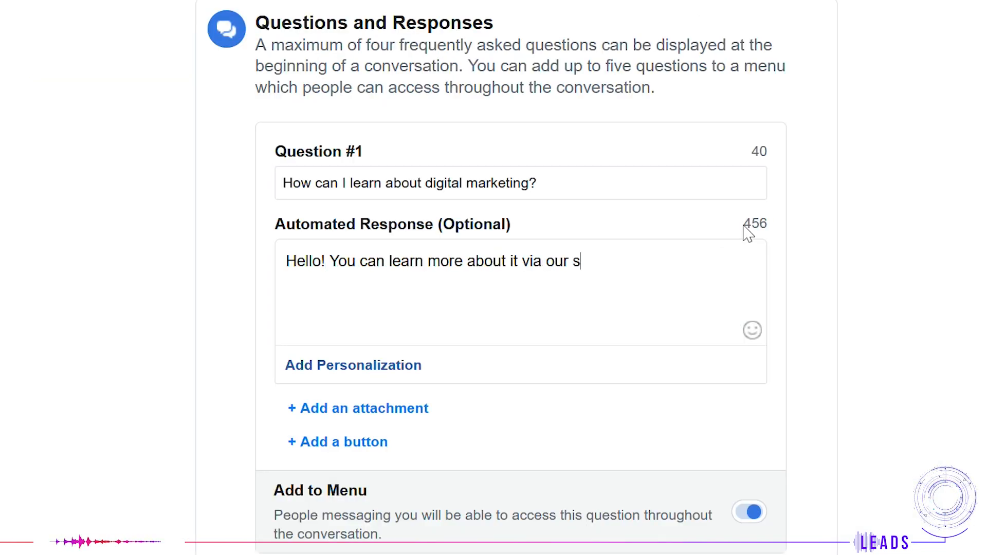
{"action": "type", "text": "pecial tutorials catered to your needs!"}
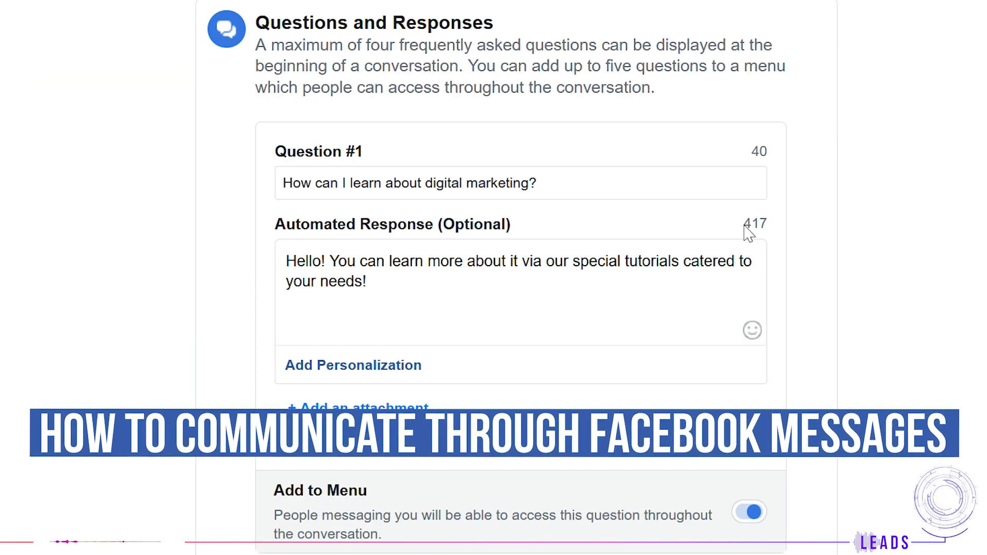
Step: Open the Page's Edit Page Info dialog and enter the Page's contact e-mail address
{"action": "left_click", "coordinate": [389, 366]}
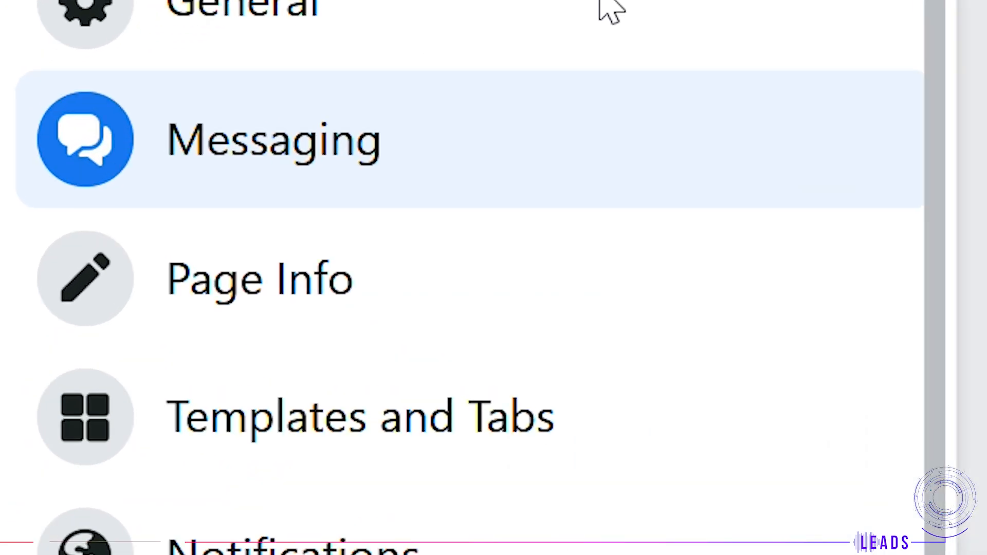
{"action": "left_click", "coordinate": [544, 344]}
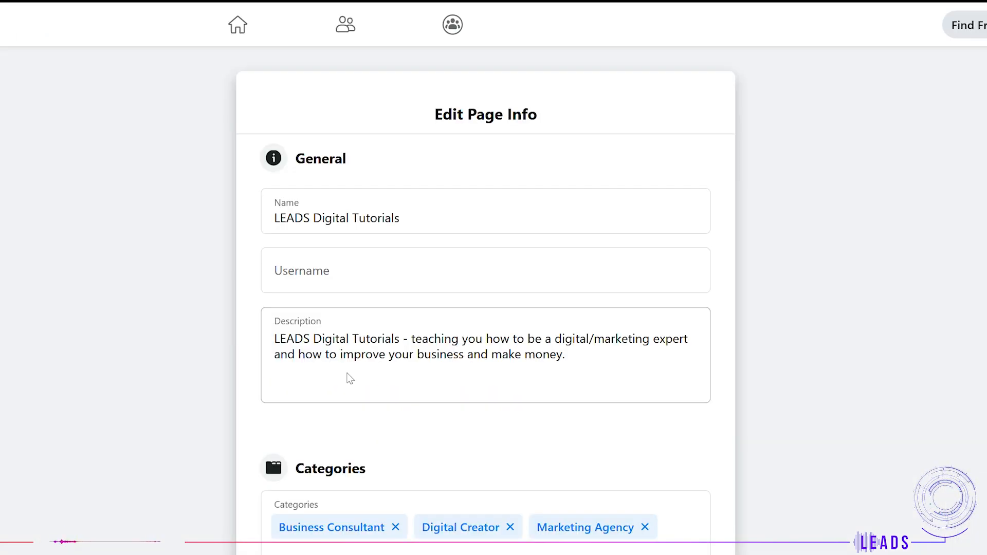
{"action": "scroll", "coordinate": [349, 378], "scroll_direction": "down", "scroll_amount": 4}
{"action": "scroll", "coordinate": [353, 378], "scroll_direction": "down", "scroll_amount": 2}
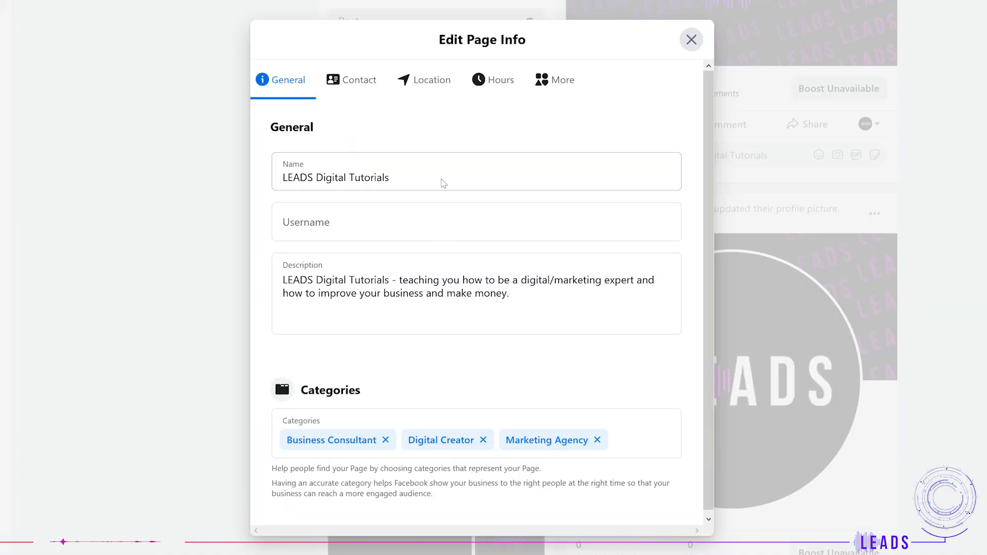
{"action": "left_click", "coordinate": [351, 72]}
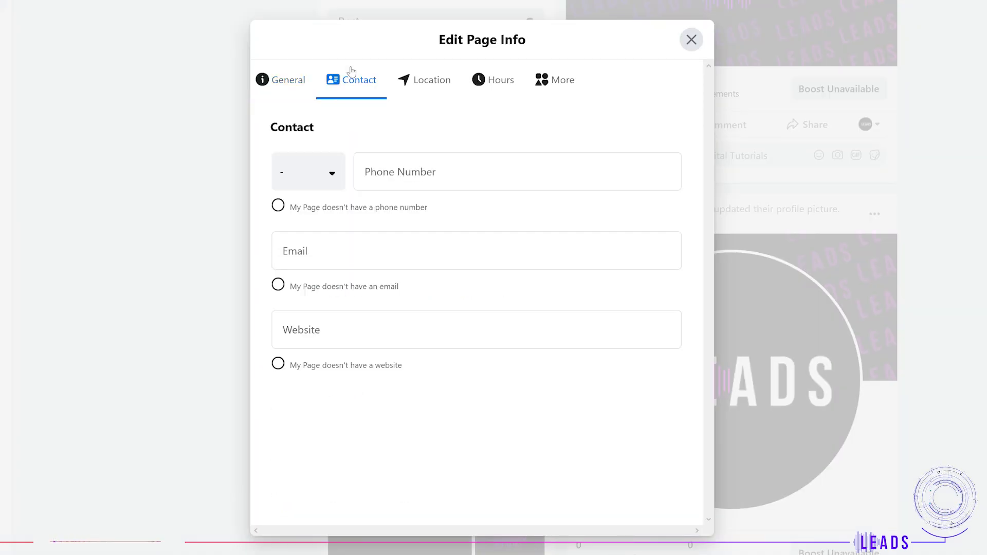
{"action": "left_click", "coordinate": [334, 172]}
{"action": "left_click", "coordinate": [447, 251]}
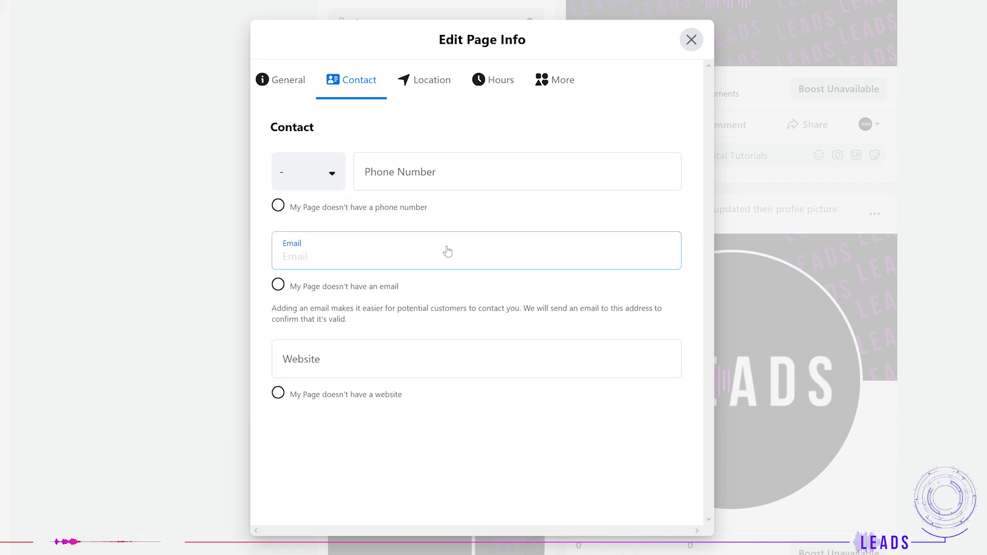
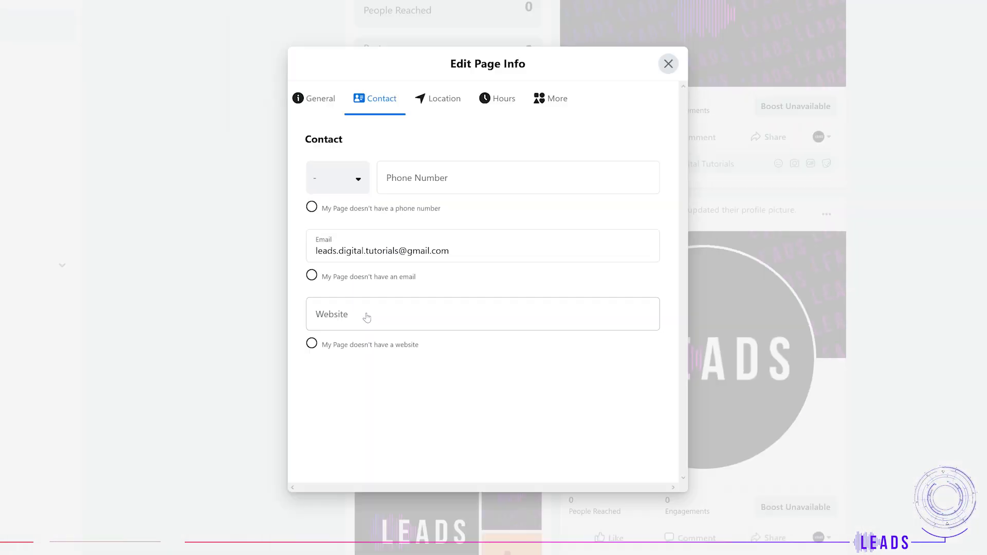
Step: Try setting business hours to Open on Selected Hours, with Monday opening at 7:00 AM
{"action": "left_click", "coordinate": [419, 82]}
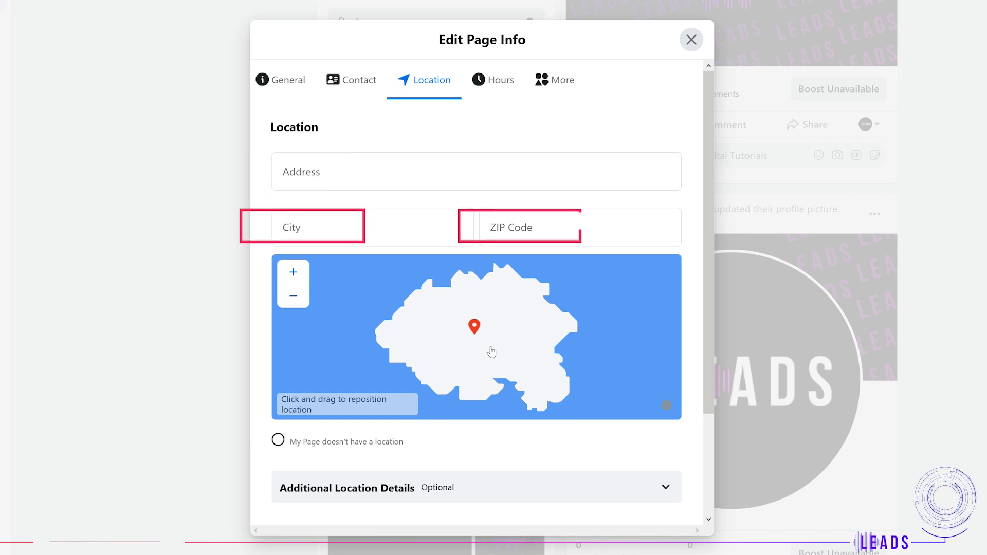
{"action": "left_click", "coordinate": [501, 81]}
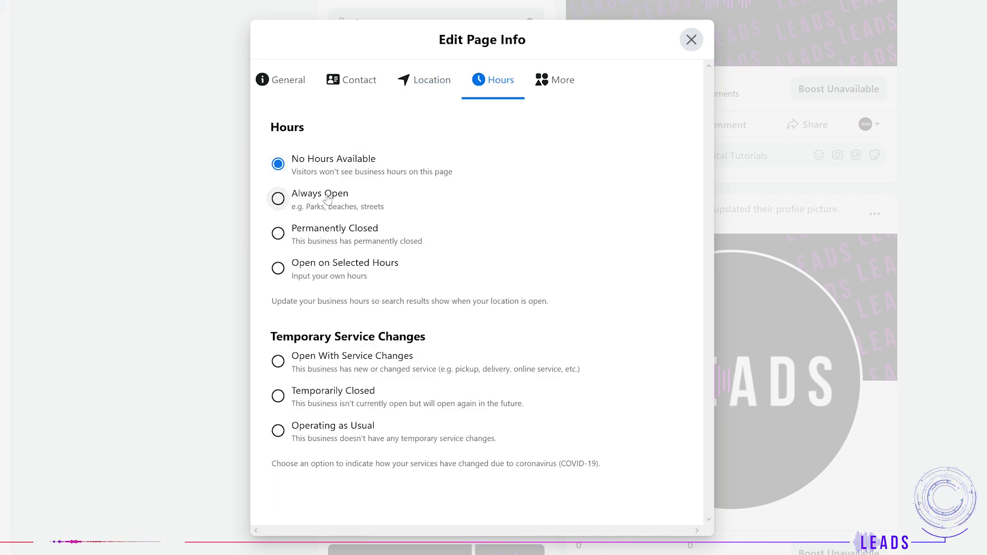
{"action": "left_click", "coordinate": [366, 204]}
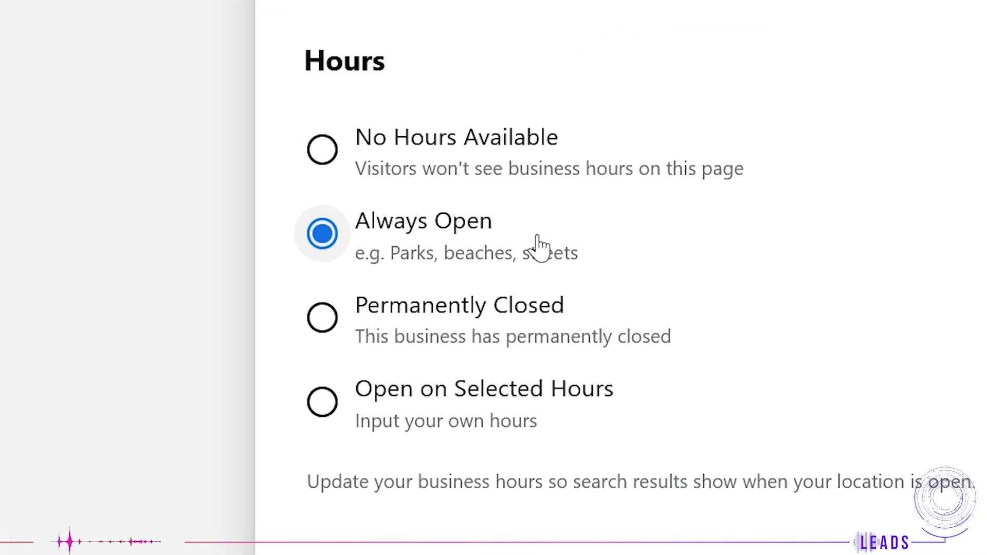
{"action": "left_click", "coordinate": [533, 431]}
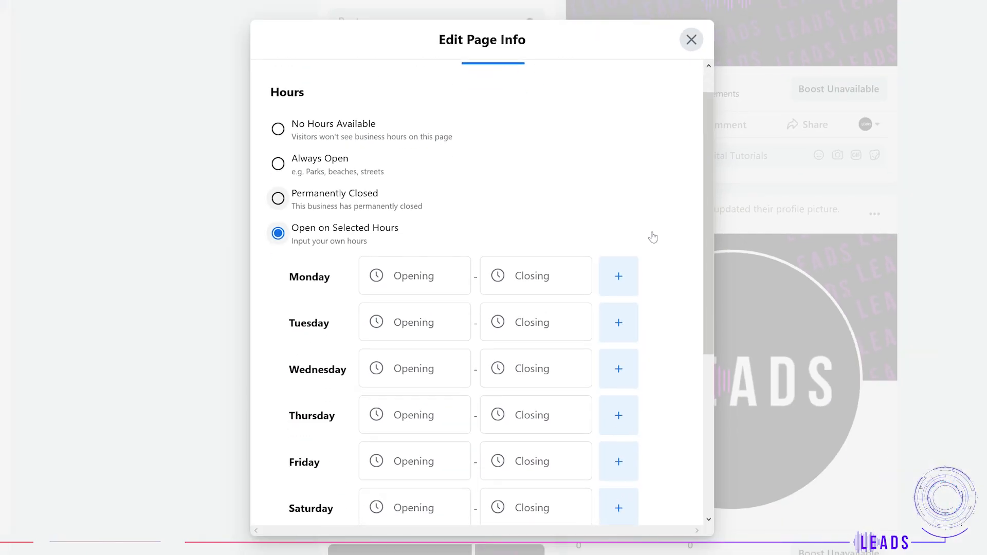
{"action": "scroll", "coordinate": [652, 238], "scroll_direction": "down", "scroll_amount": 2}
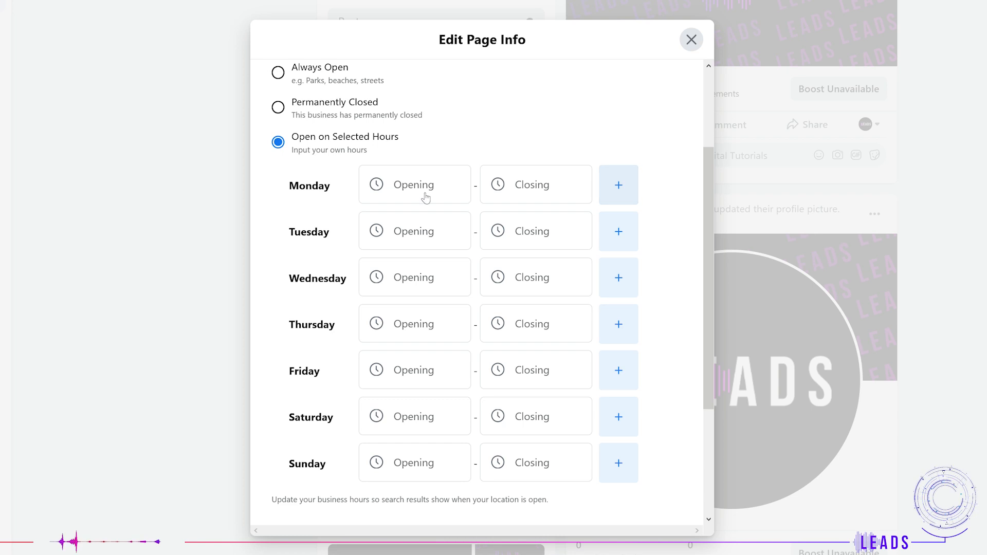
{"action": "left_click", "coordinate": [432, 196]}
{"action": "type", "text": "7"}
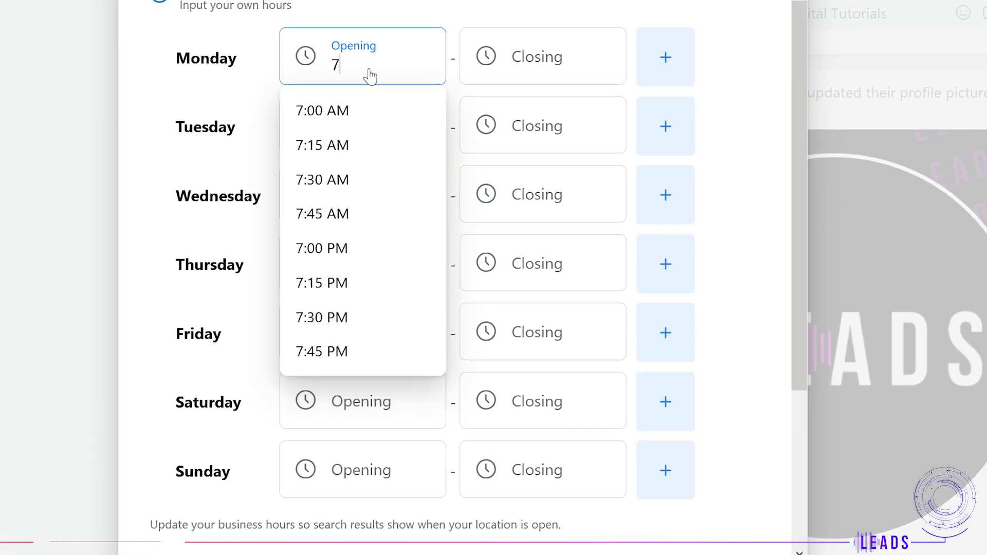
{"action": "left_click", "coordinate": [374, 118]}
{"action": "left_click", "coordinate": [527, 66]}
{"action": "type", "text": "21"}
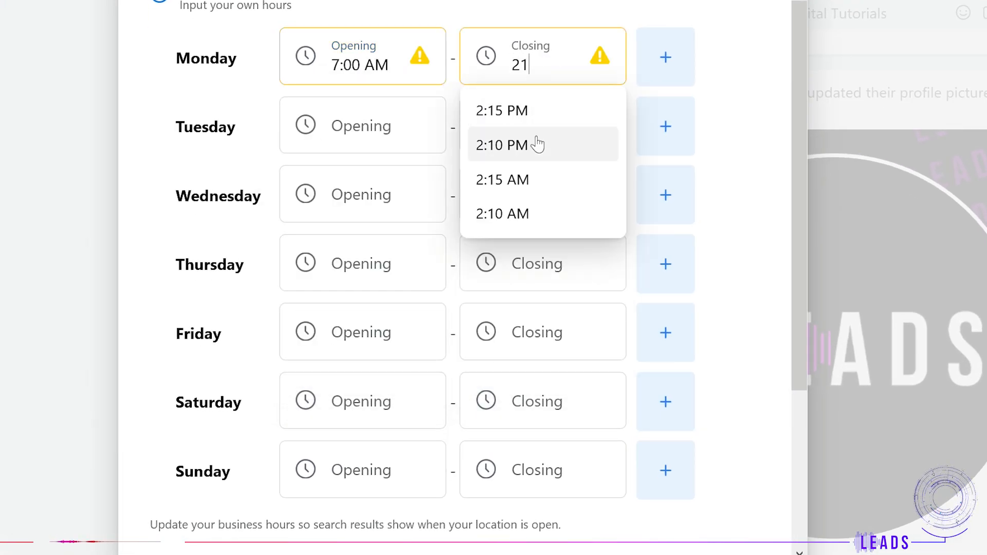
{"action": "left_click", "coordinate": [538, 145]}
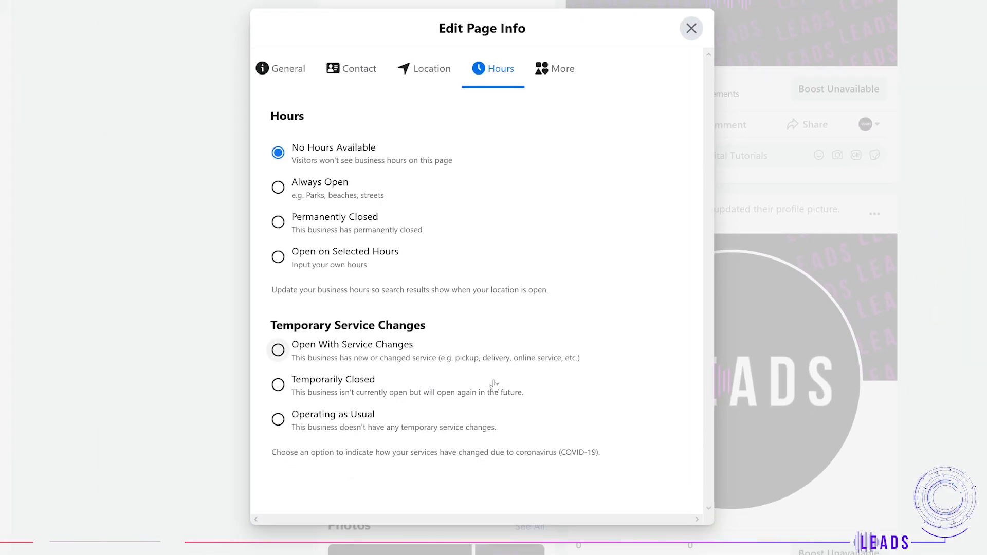
Step: Set the Temporary Service Changes status to Operating as Usual
{"action": "left_click", "coordinate": [354, 354]}
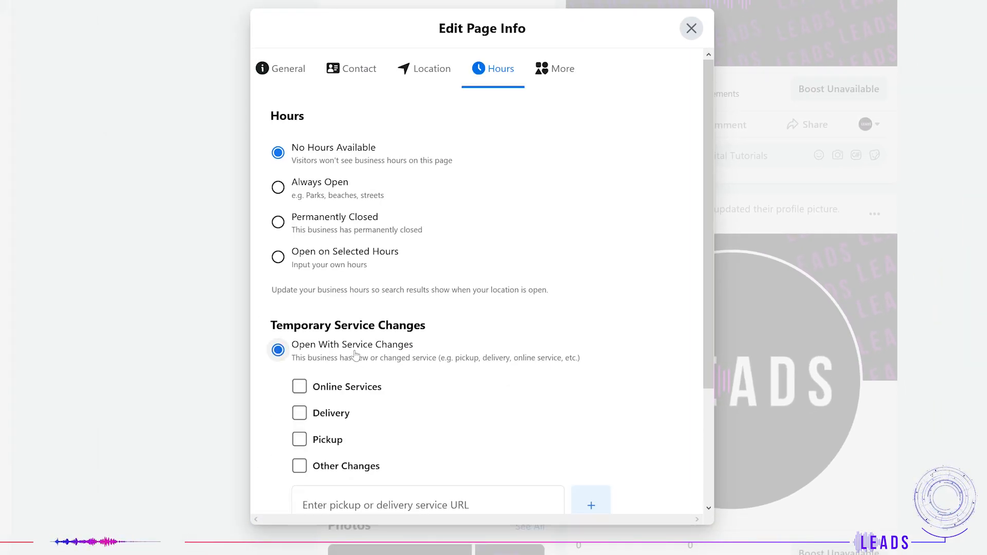
{"action": "scroll", "coordinate": [620, 313], "scroll_direction": "down", "scroll_amount": 3}
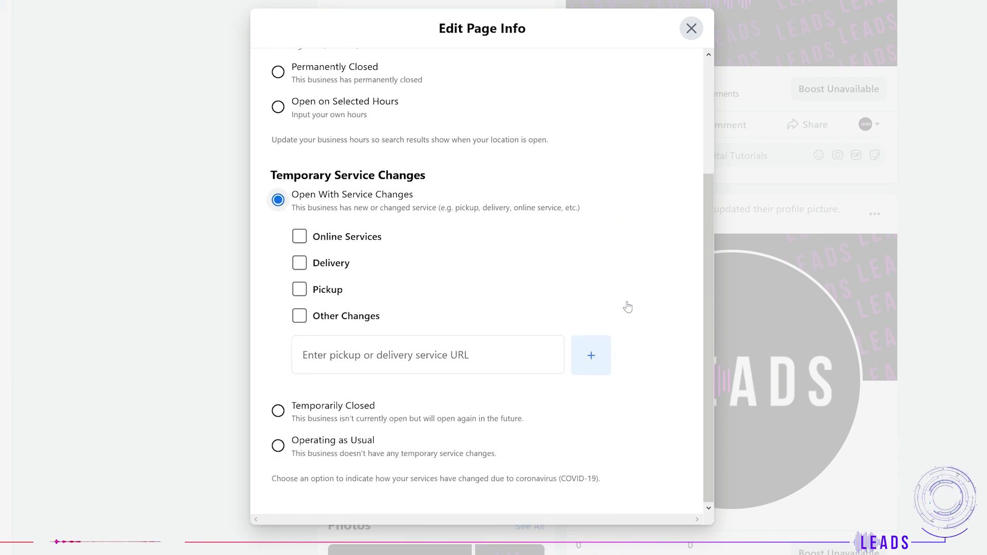
{"action": "left_click", "coordinate": [316, 244]}
{"action": "left_click", "coordinate": [330, 266]}
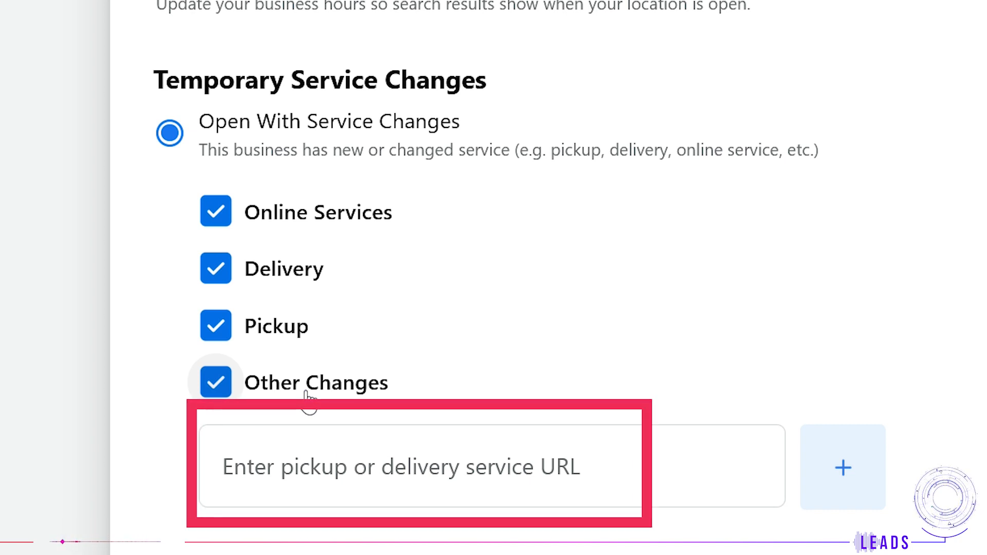
{"action": "left_click", "coordinate": [309, 393]}
{"action": "left_click", "coordinate": [288, 329]}
{"action": "left_click", "coordinate": [288, 272]}
{"action": "left_click", "coordinate": [309, 213]}
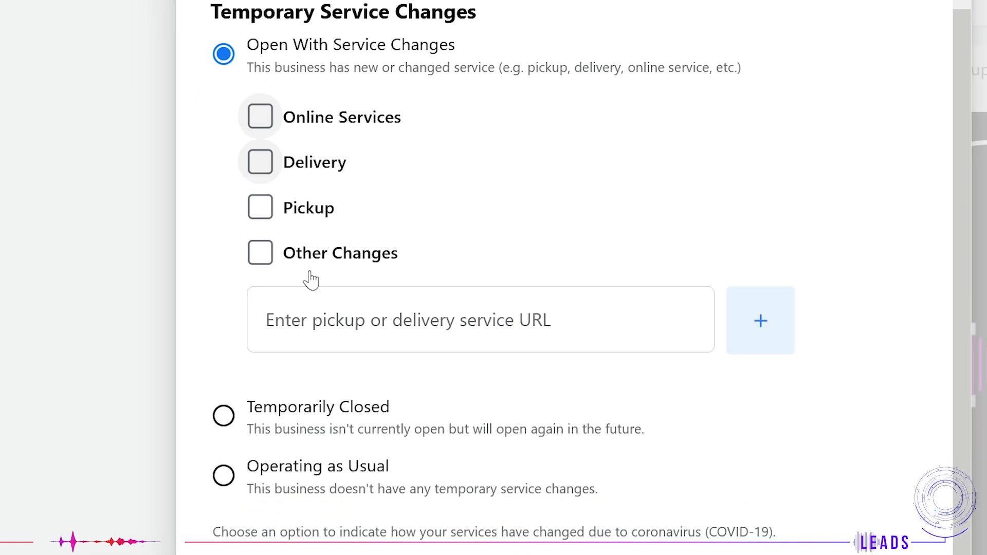
{"action": "left_click", "coordinate": [223, 415]}
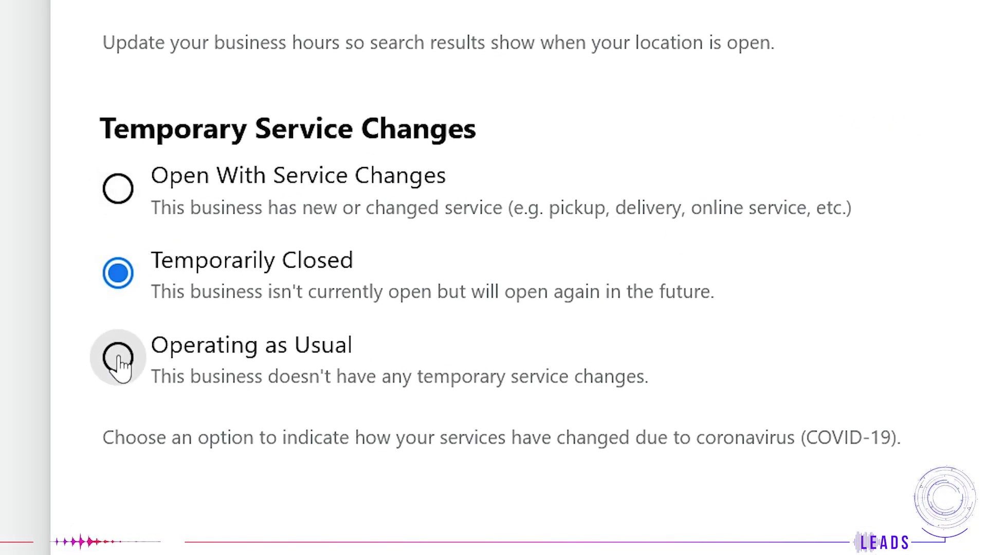
{"action": "left_click", "coordinate": [119, 358]}
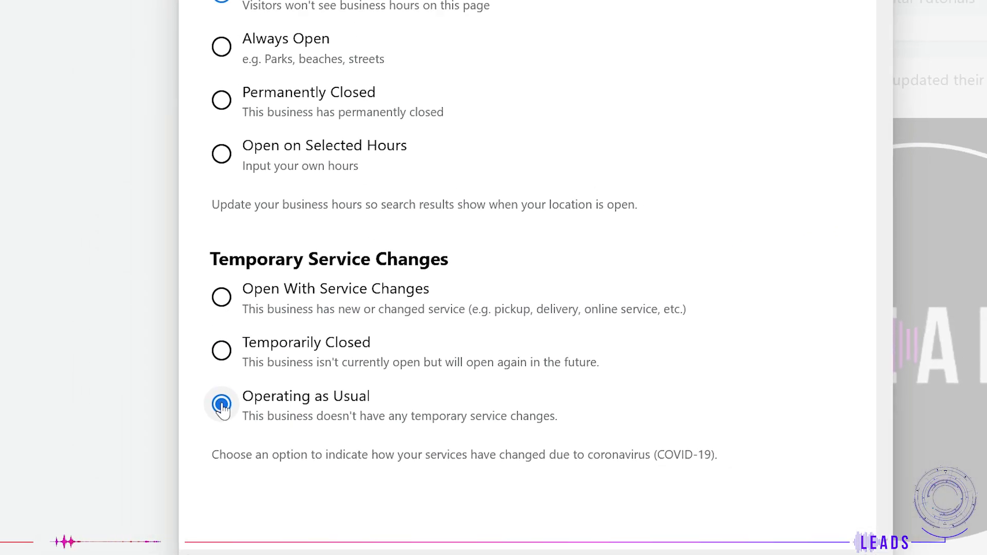
Step: In the More section of Edit Page Info, enter the Impressum 'Leads Digital Tutorials - where we teach you how to be a'
{"action": "left_click", "coordinate": [555, 79]}
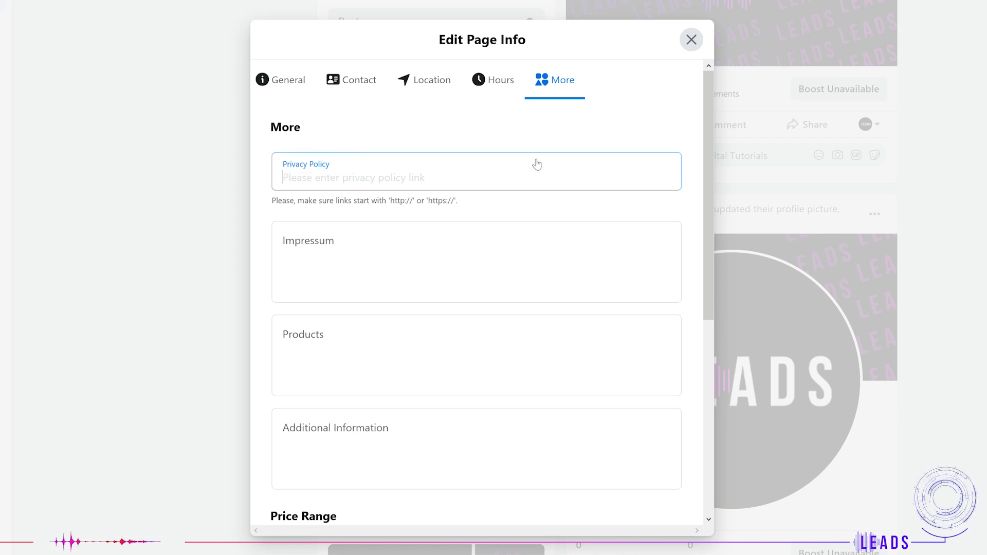
{"action": "left_click", "coordinate": [457, 262]}
{"action": "type", "text": "Leads"}
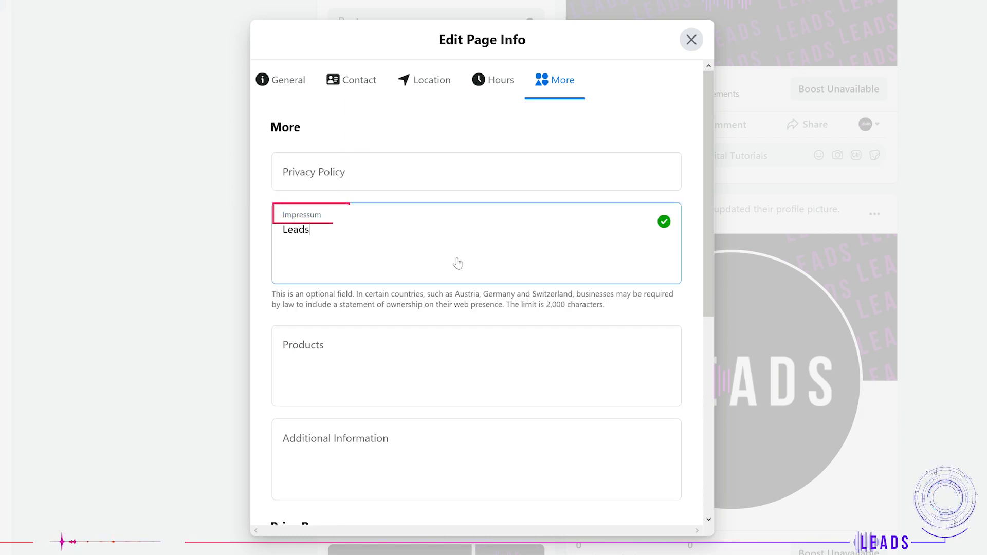
{"action": "type", "text": " Digital Tutorials - where we teach you how to be a"}
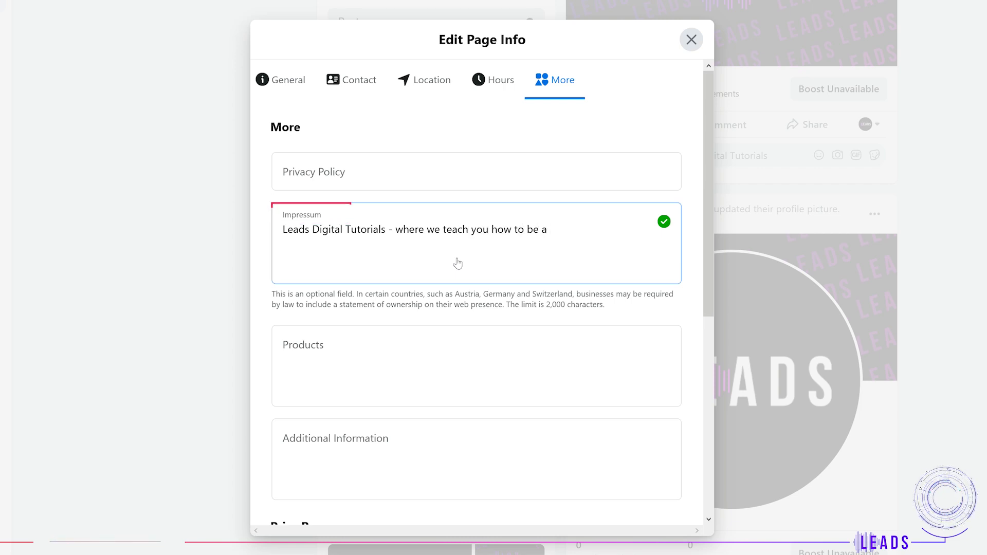
Step: Set the Page's Price Range to Not Applicable after trying each price option
{"action": "left_click", "coordinate": [385, 248]}
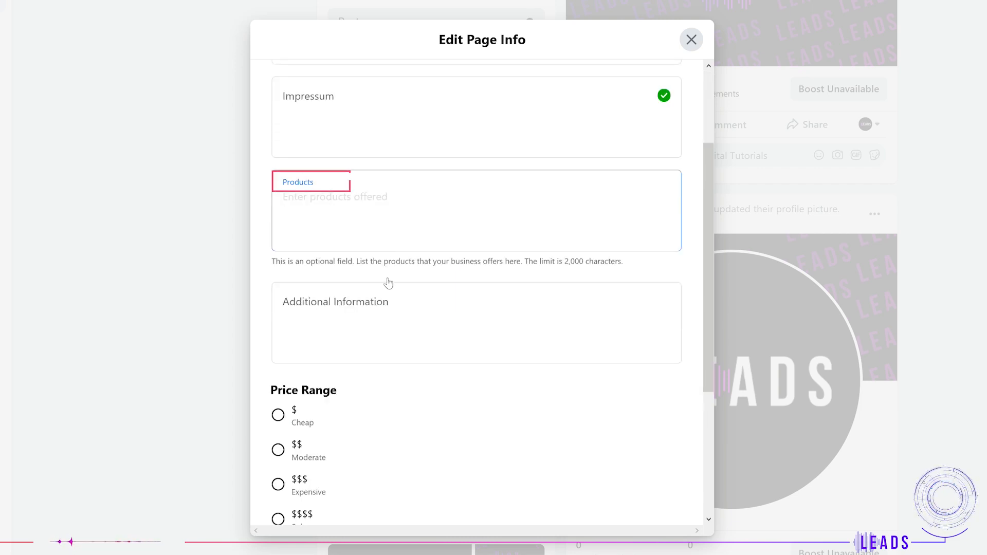
{"action": "left_click", "coordinate": [394, 327]}
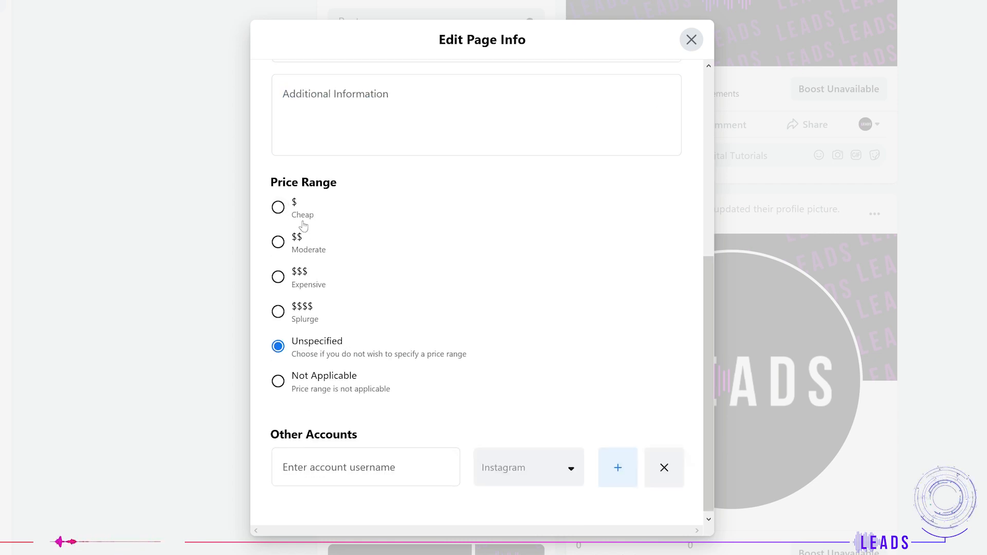
{"action": "left_click", "coordinate": [299, 219]}
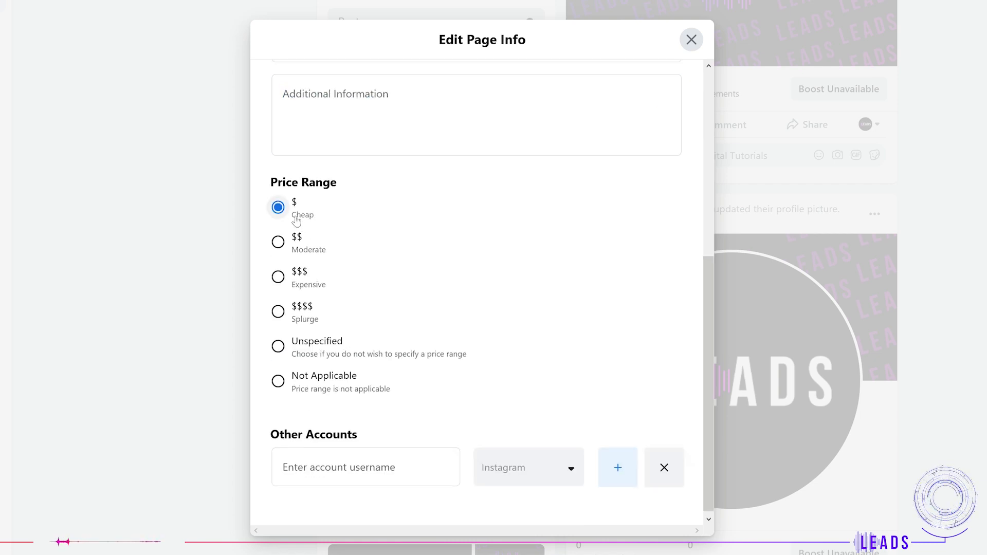
{"action": "left_click", "coordinate": [304, 247]}
{"action": "left_click", "coordinate": [286, 279]}
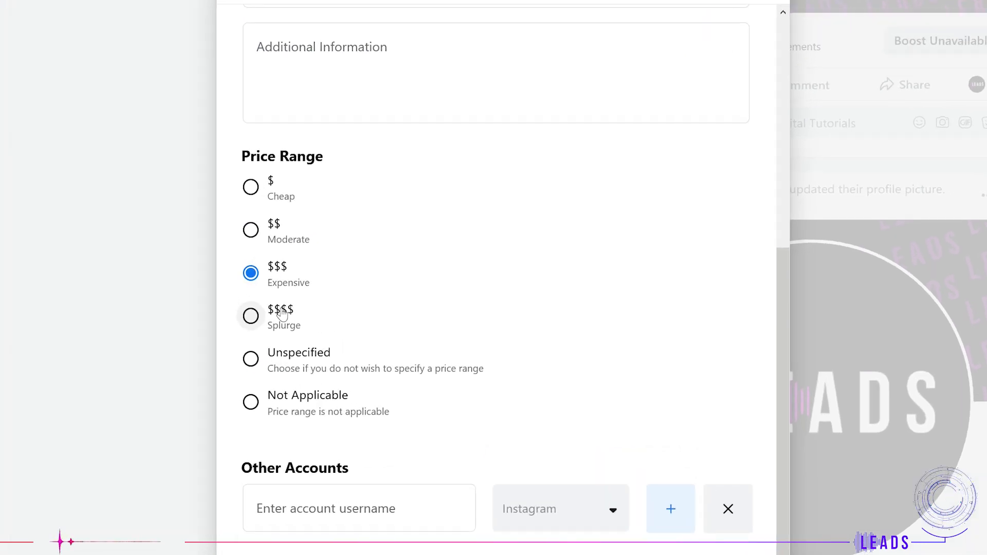
{"action": "left_click", "coordinate": [282, 315]}
{"action": "left_click", "coordinate": [315, 358]}
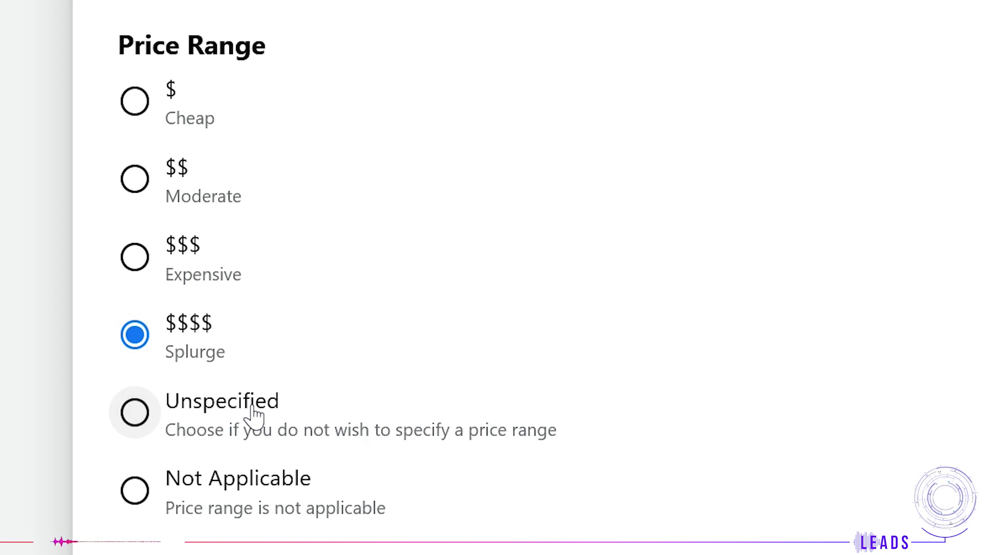
{"action": "left_click", "coordinate": [304, 497]}
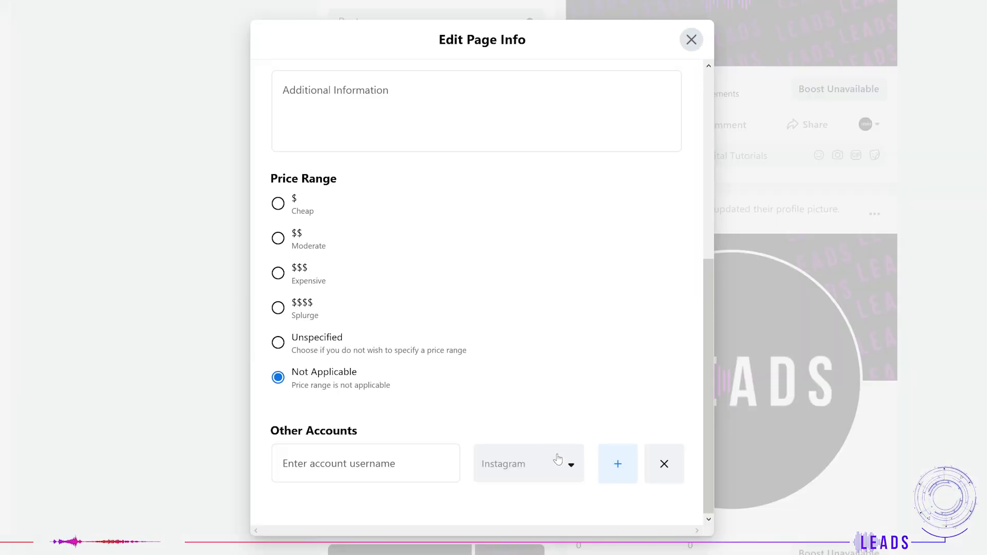
Step: Open the platform list for adding another account under Other Accounts
{"action": "left_click", "coordinate": [571, 466]}
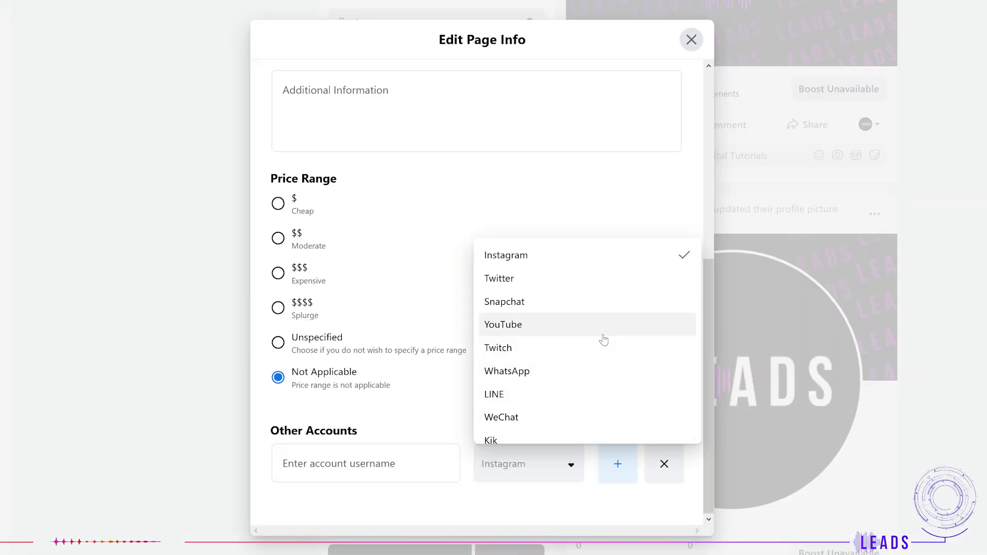
{"action": "scroll", "coordinate": [601, 338], "scroll_direction": "down", "scroll_amount": 3}
{"action": "scroll", "coordinate": [603, 340], "scroll_direction": "down", "scroll_amount": 4}
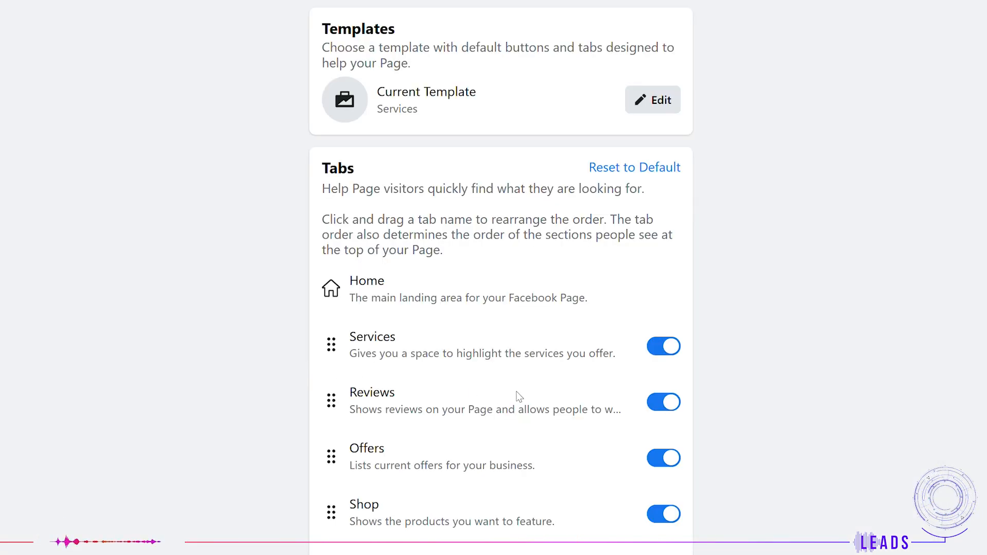
Step: Reorder the Page tabs so Reviews and Offers come before Services
{"action": "left_click_drag", "start_coordinate": [334, 355], "coordinate": [335, 414]}
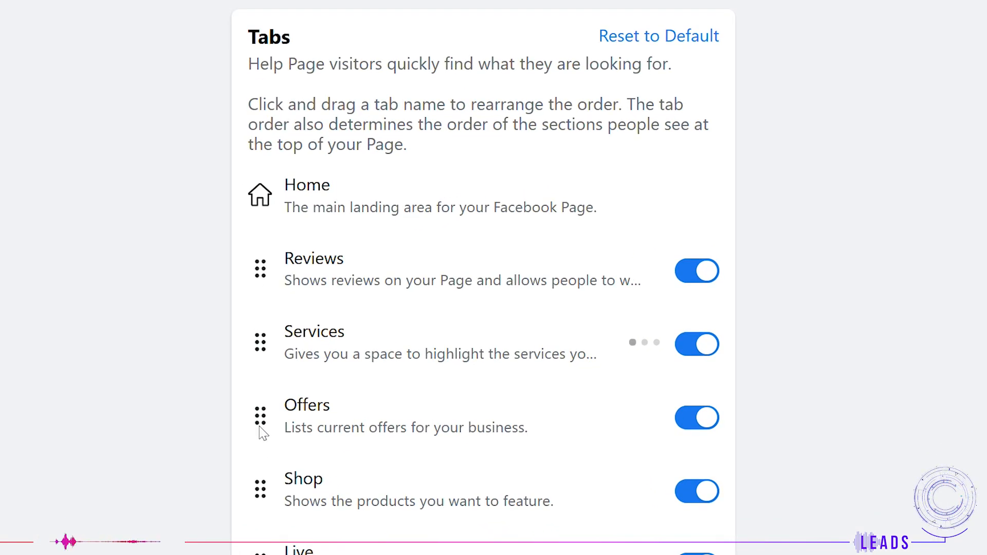
{"action": "left_click_drag", "start_coordinate": [260, 414], "coordinate": [257, 338]}
Step: Toggle the Reviews, Services and Shop tabs off
{"action": "left_click", "coordinate": [688, 271]}
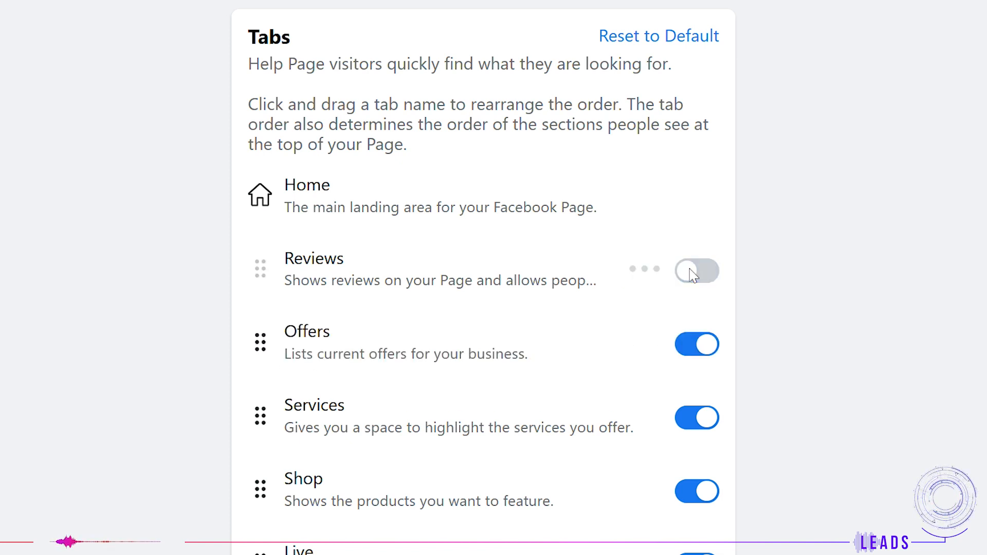
{"action": "left_click", "coordinate": [710, 421]}
{"action": "left_click", "coordinate": [712, 502]}
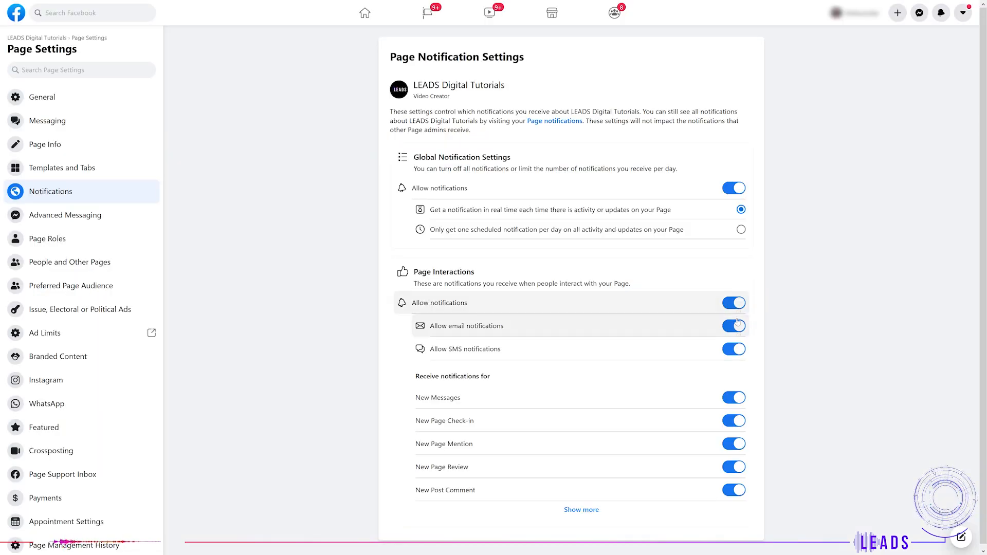
Step: Toggle the email, SMS, New Messages, Page Check-in and Page Mention notifications off and back on
{"action": "left_click", "coordinate": [725, 325]}
{"action": "left_click", "coordinate": [720, 329]}
{"action": "left_click", "coordinate": [731, 351]}
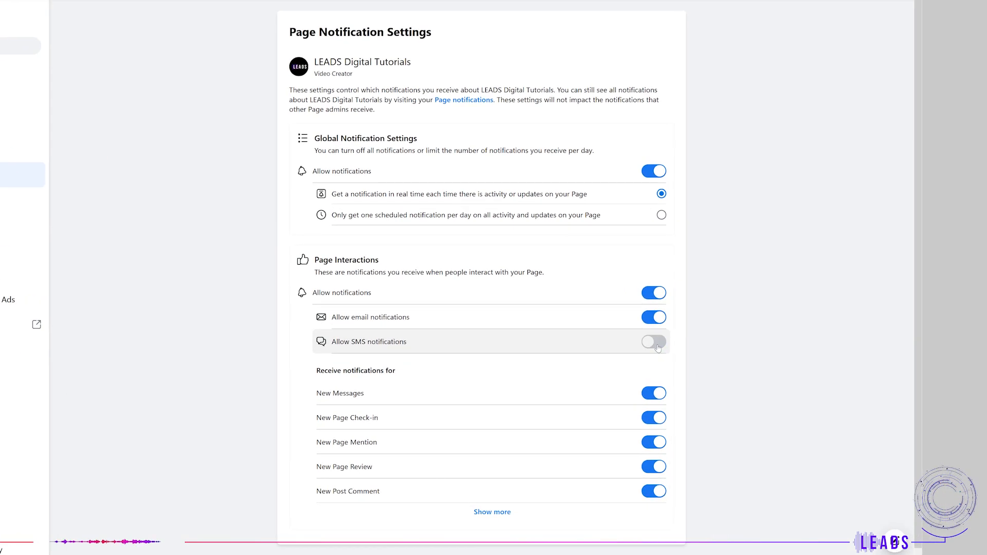
{"action": "left_click", "coordinate": [730, 351]}
{"action": "left_click", "coordinate": [733, 402]}
{"action": "left_click", "coordinate": [656, 394]}
{"action": "left_click", "coordinate": [655, 418]}
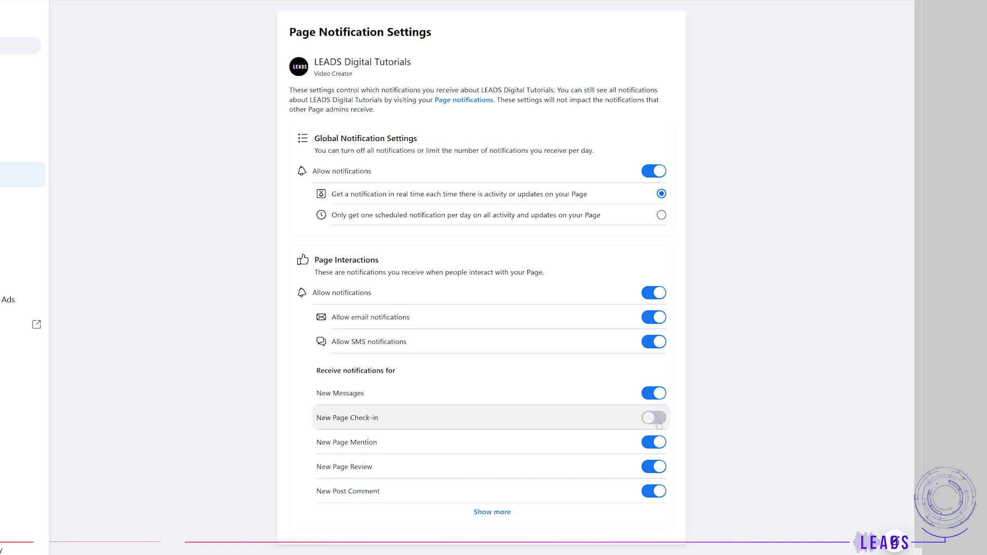
{"action": "left_click", "coordinate": [655, 418]}
{"action": "left_click", "coordinate": [655, 444]}
{"action": "left_click", "coordinate": [654, 443]}
Step: Expand all notification types and toggle Post Comment, Likes, Likes on Page post and Subscribers notifications off and on
{"action": "left_click", "coordinate": [486, 514]}
{"action": "scroll", "coordinate": [617, 437], "scroll_direction": "down", "scroll_amount": 3}
{"action": "left_click", "coordinate": [656, 317]}
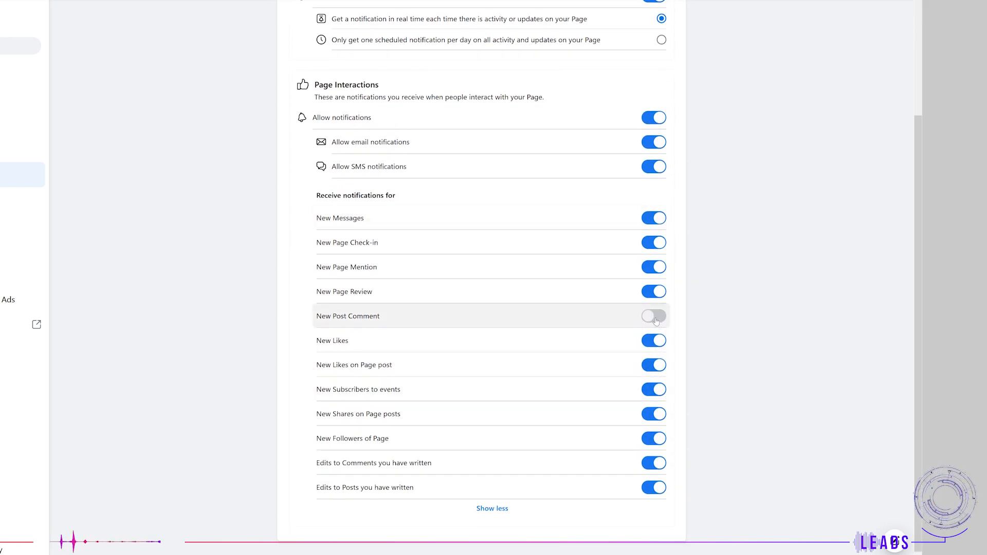
{"action": "left_click", "coordinate": [656, 316]}
{"action": "left_click", "coordinate": [657, 341]}
{"action": "left_click", "coordinate": [657, 342]}
{"action": "left_click", "coordinate": [656, 365]}
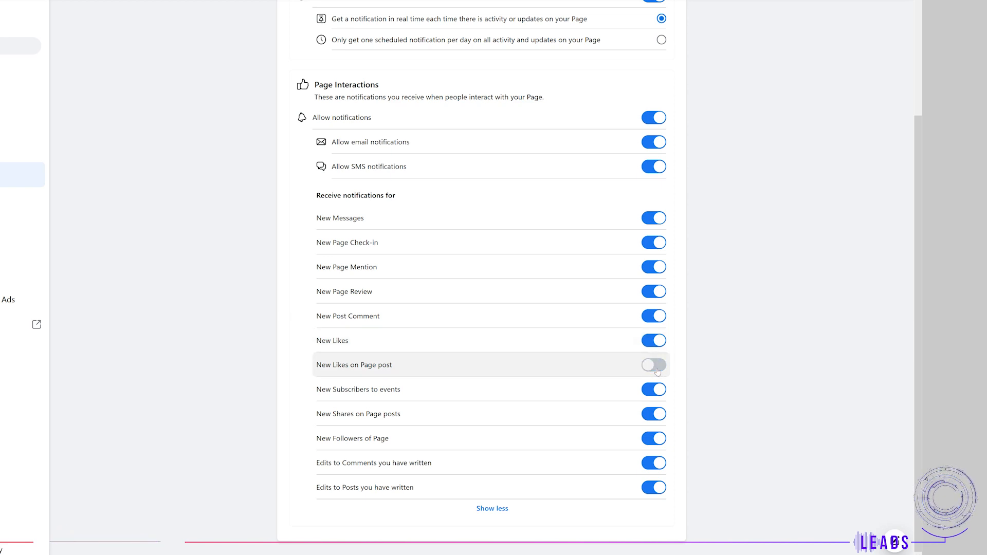
{"action": "left_click", "coordinate": [656, 365]}
{"action": "left_click", "coordinate": [655, 391]}
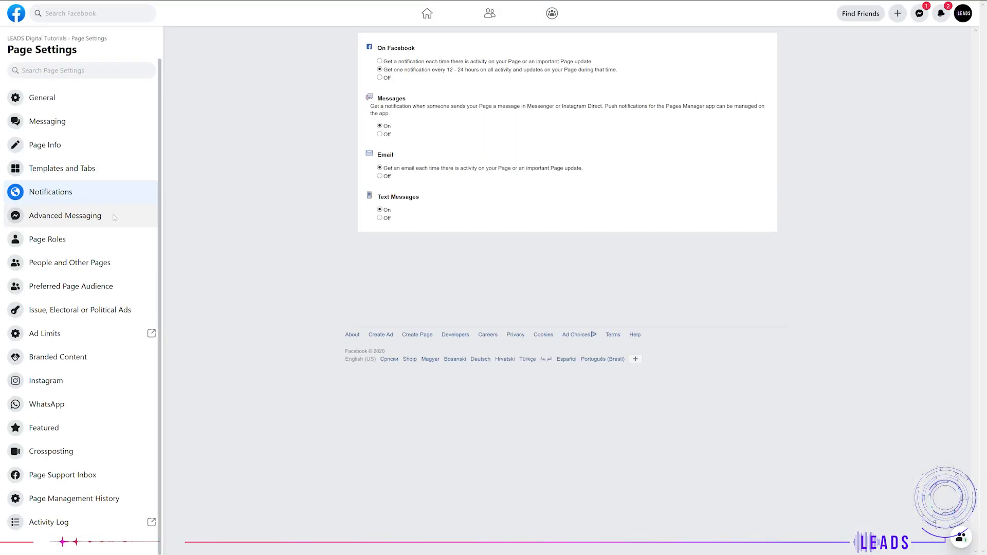
Step: Open Advanced Messaging and jump to its General Settings section
{"action": "left_click", "coordinate": [715, 270]}
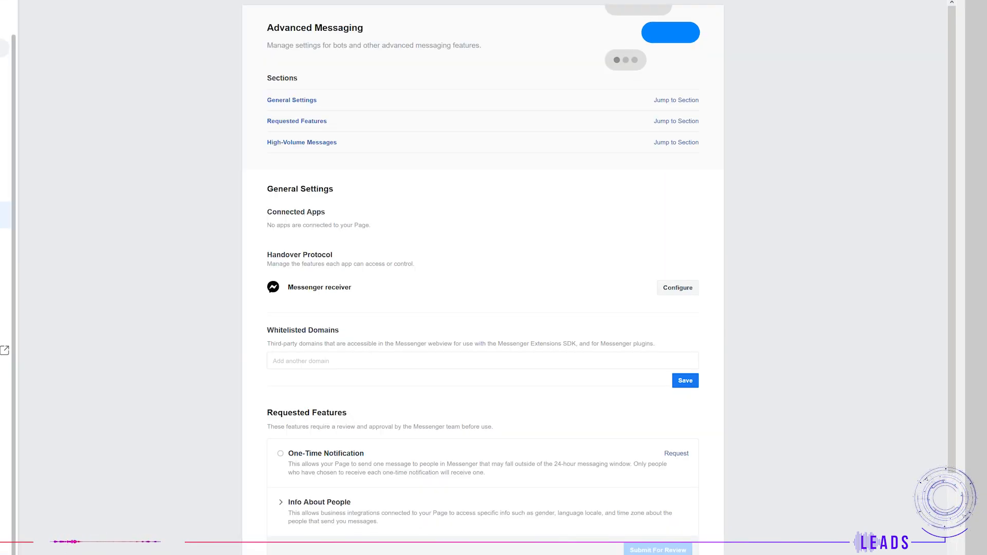
{"action": "left_click", "coordinate": [675, 100]}
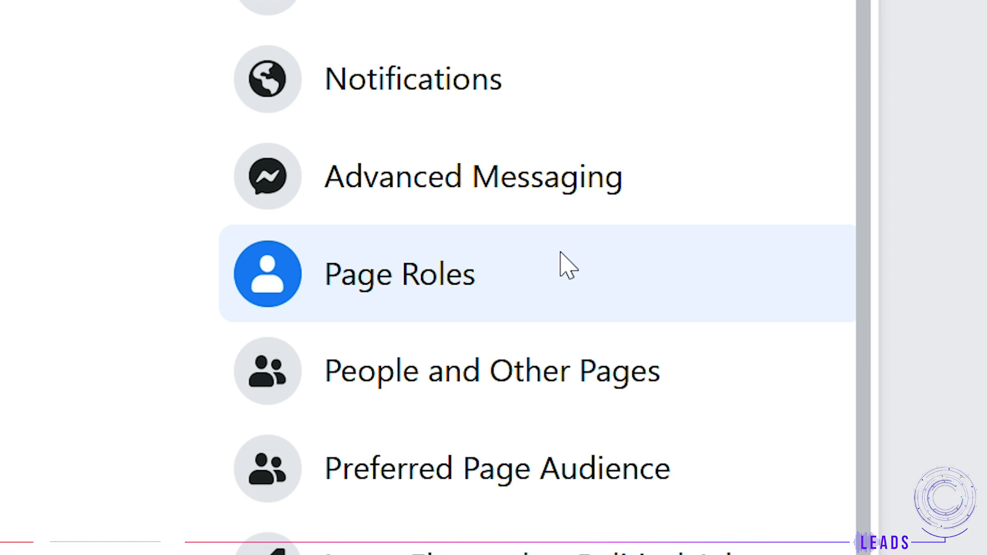
Step: Open Page Roles and browse the available roles for assigning a new Page role
{"action": "left_click", "coordinate": [569, 266]}
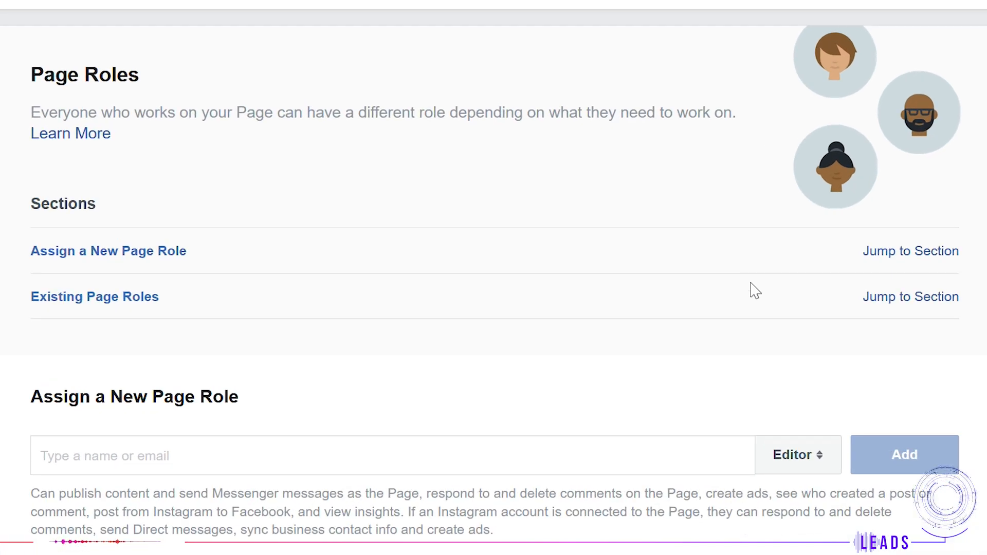
{"action": "left_click", "coordinate": [768, 462]}
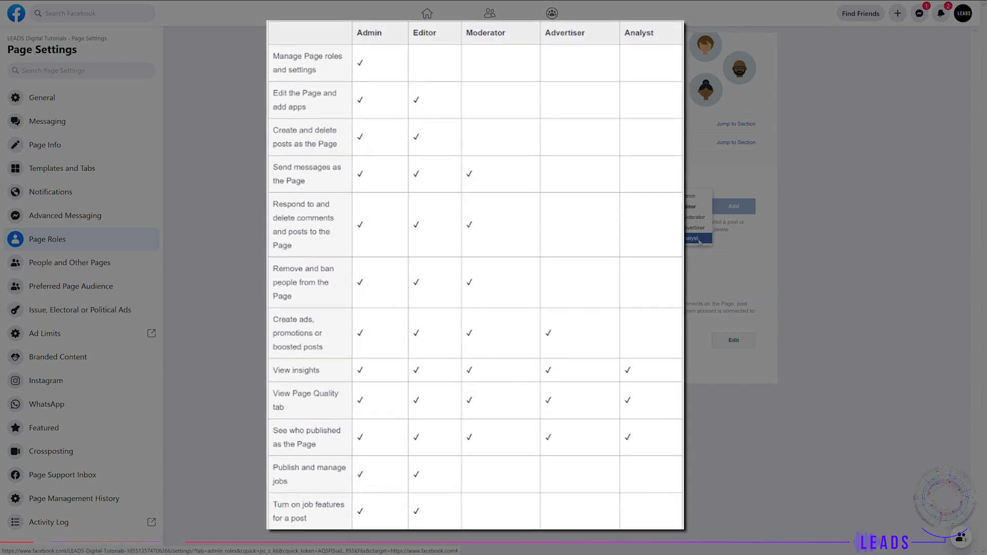
{"action": "left_click", "coordinate": [863, 258]}
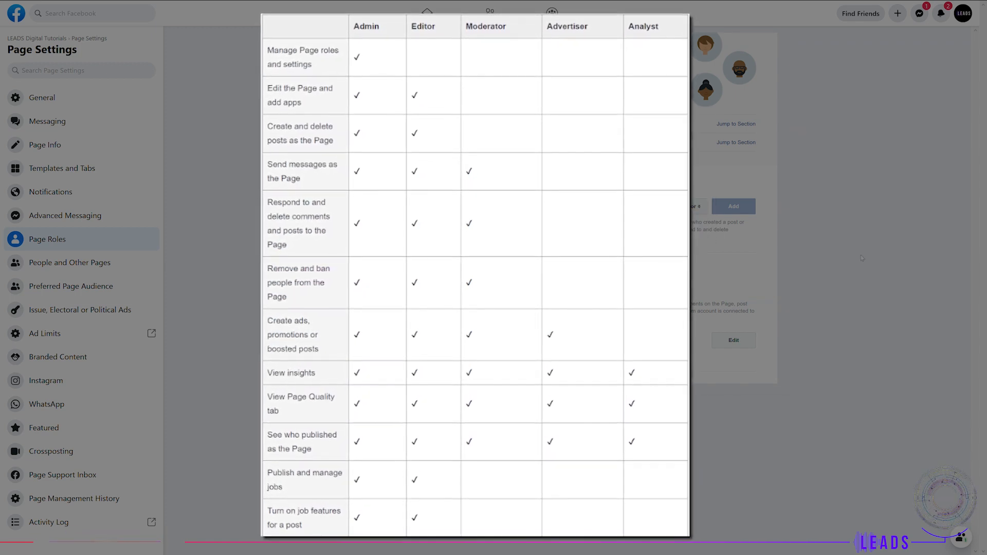
Step: Open People and Other Pages and switch between the followers, banned and Pages-that-like lists
{"action": "left_click", "coordinate": [97, 267]}
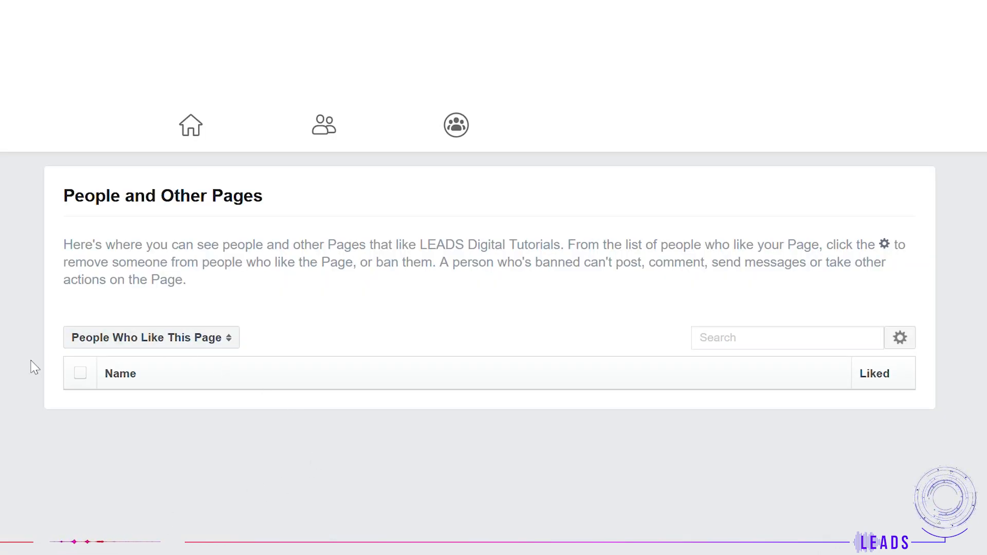
{"action": "left_click", "coordinate": [86, 346]}
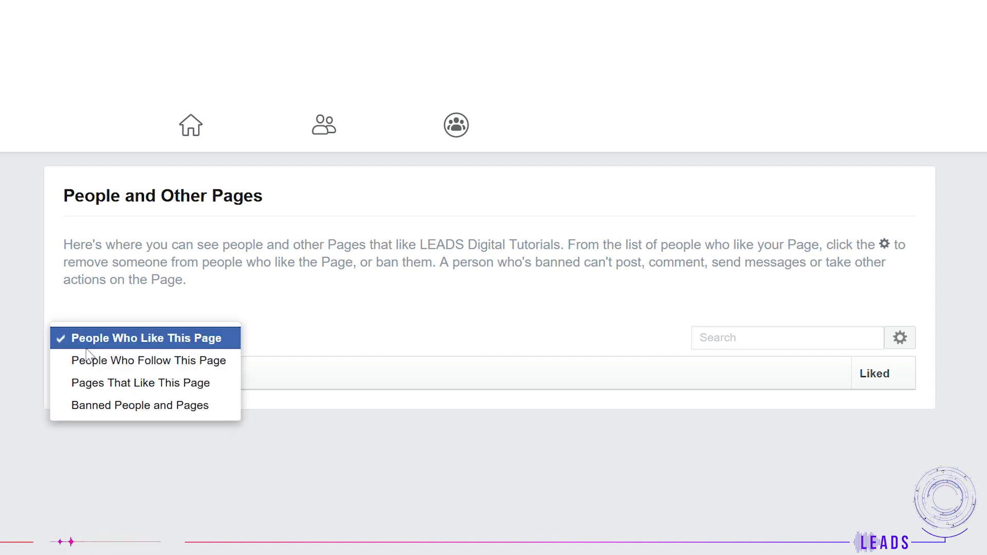
{"action": "left_click", "coordinate": [88, 367]}
{"action": "left_click", "coordinate": [93, 346]}
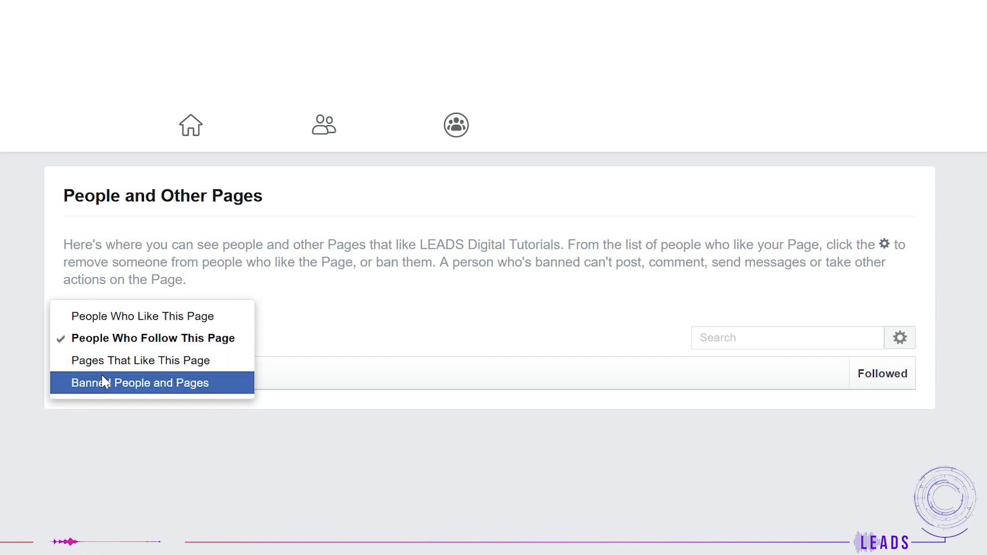
{"action": "left_click", "coordinate": [105, 379]}
{"action": "left_click", "coordinate": [113, 341]}
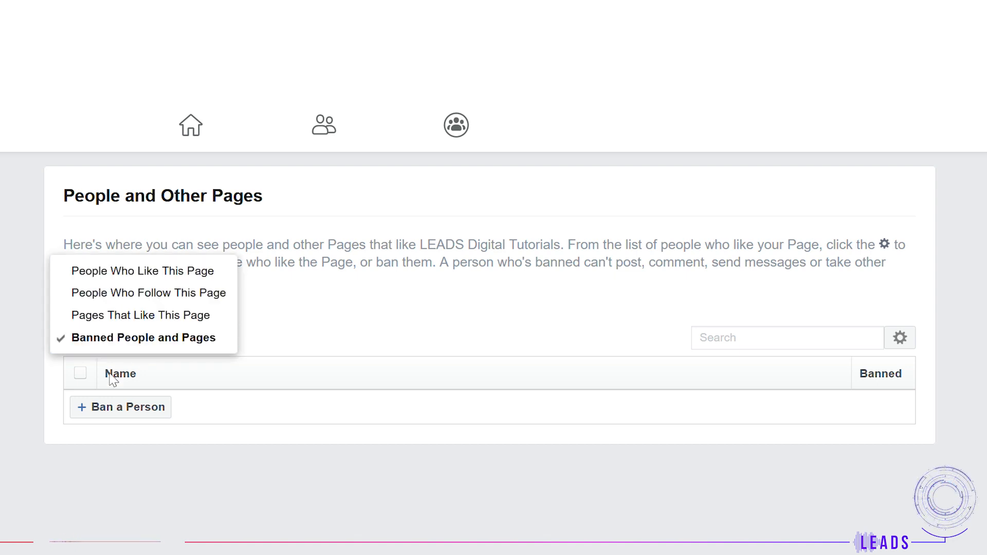
{"action": "left_click", "coordinate": [114, 316]}
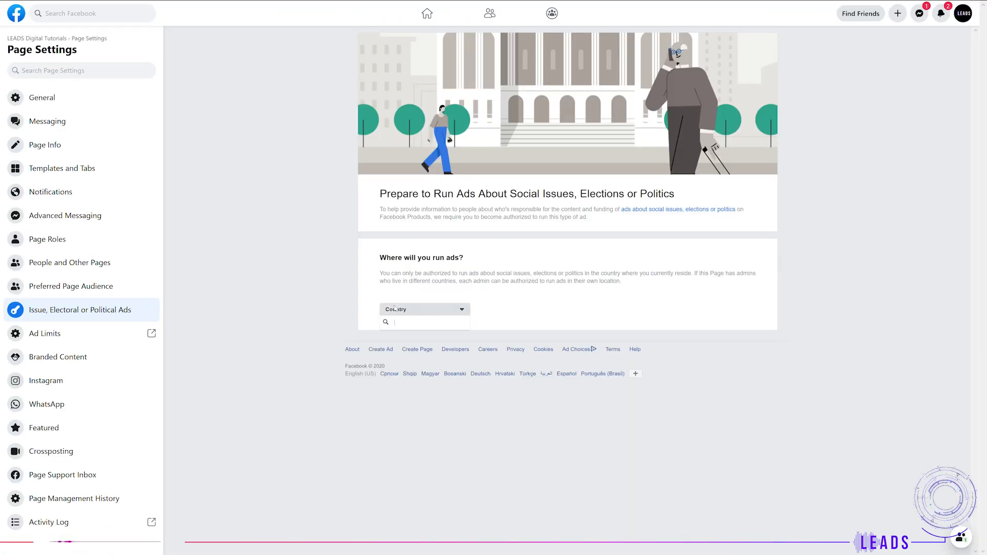
Step: Open Issue, Electoral or Political Ads and choose the country where ads will run
{"action": "left_click", "coordinate": [424, 310]}
{"action": "scroll", "coordinate": [340, 339], "scroll_direction": "down", "scroll_amount": 20}
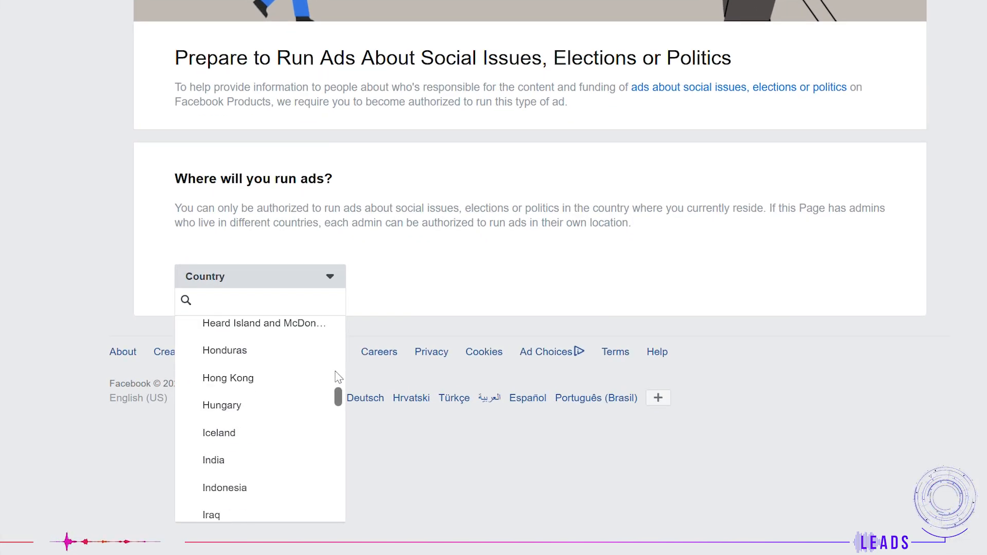
{"action": "scroll", "coordinate": [298, 422], "scroll_direction": "down", "scroll_amount": 3}
{"action": "scroll", "coordinate": [300, 419], "scroll_direction": "up", "scroll_amount": 3}
{"action": "left_click", "coordinate": [282, 399]}
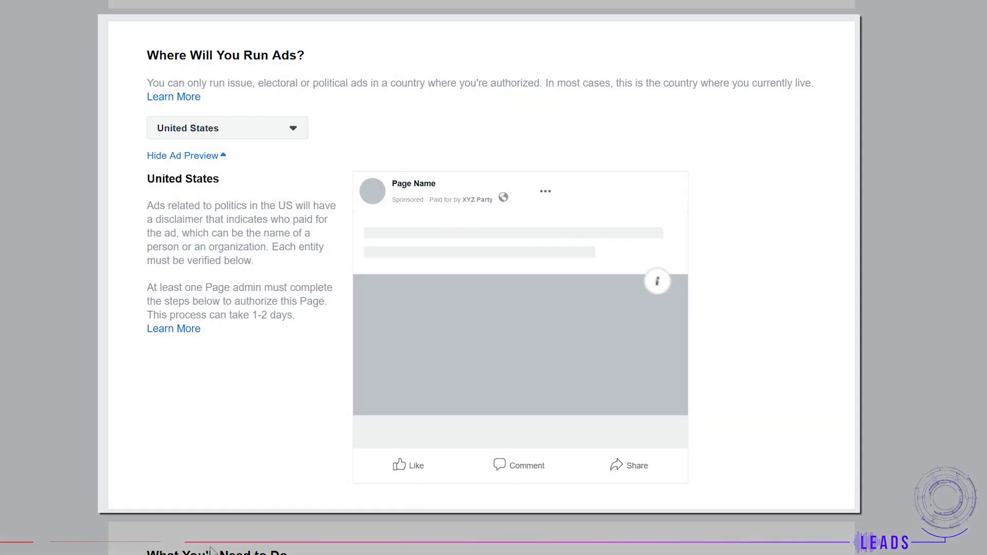
Step: Open the option to link an Instagram account for political ads authorization
{"action": "scroll", "coordinate": [187, 456], "scroll_direction": "down", "scroll_amount": 8}
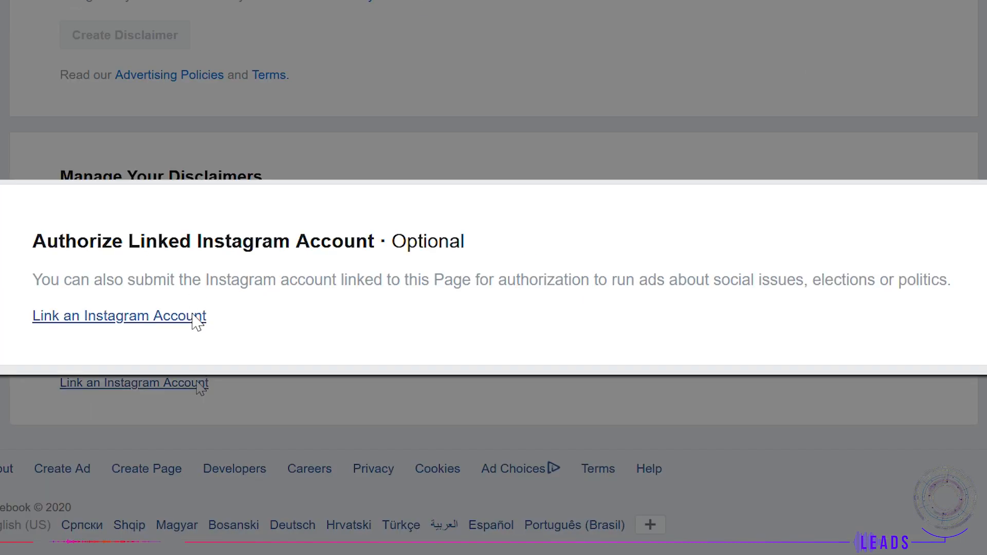
{"action": "left_click", "coordinate": [199, 386]}
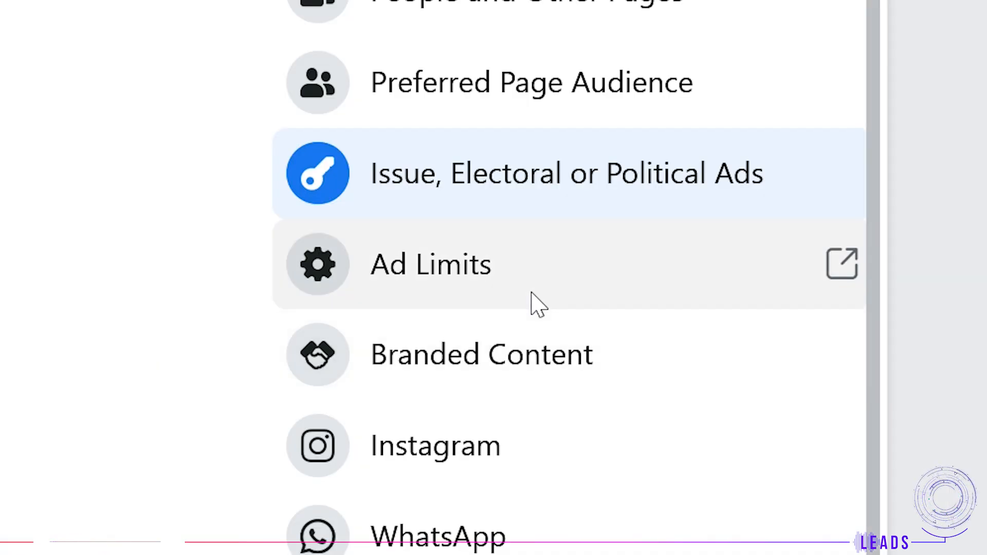
Step: Open Ad Limits and start editing the Page's ad limit
{"action": "left_click", "coordinate": [535, 304]}
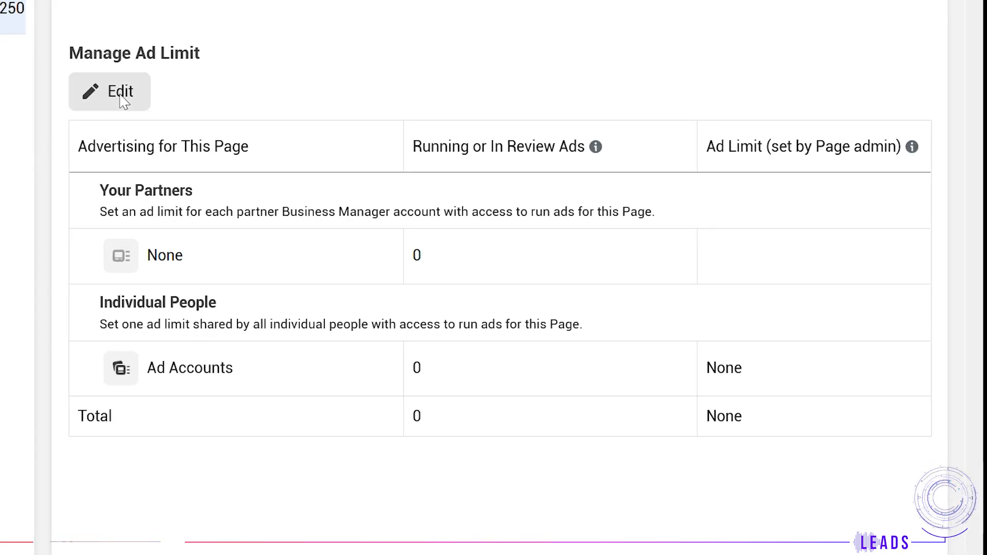
{"action": "left_click", "coordinate": [123, 98]}
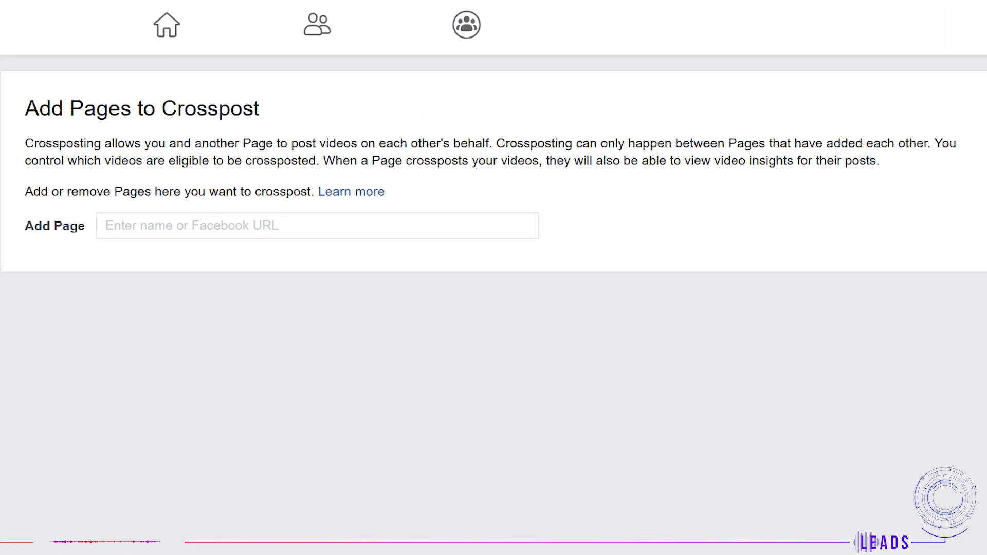
Step: Add the AKOVoiceover Page as a crossposting partner, allowing its live videos without further approval
{"action": "type", "text": "AKOVoice"}
{"action": "type", "text": "over"}
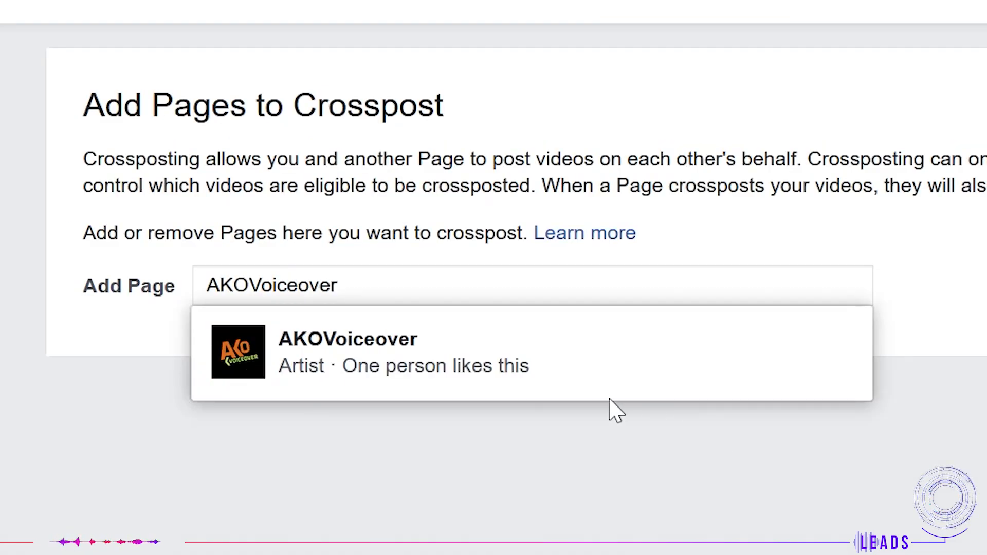
{"action": "left_click", "coordinate": [368, 299]}
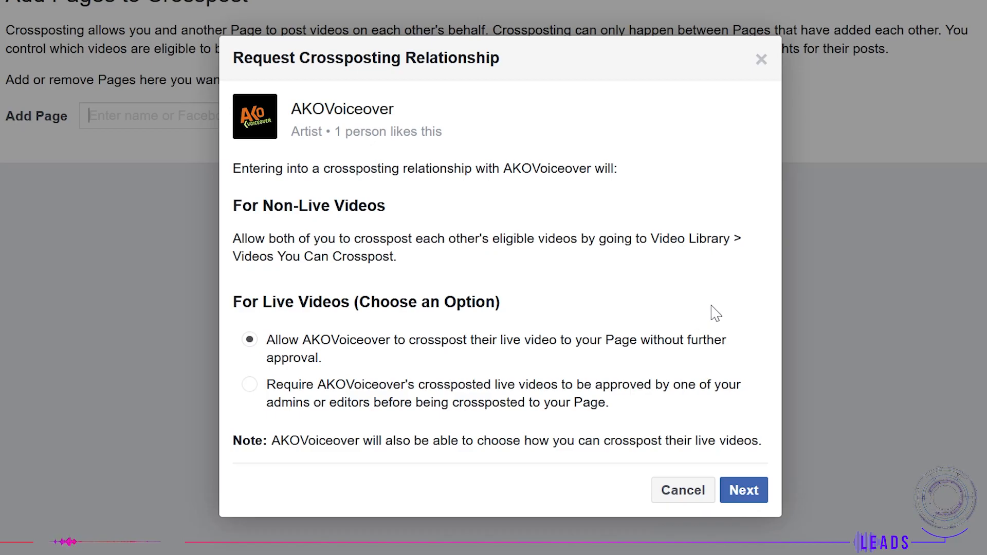
{"action": "left_click", "coordinate": [744, 490]}
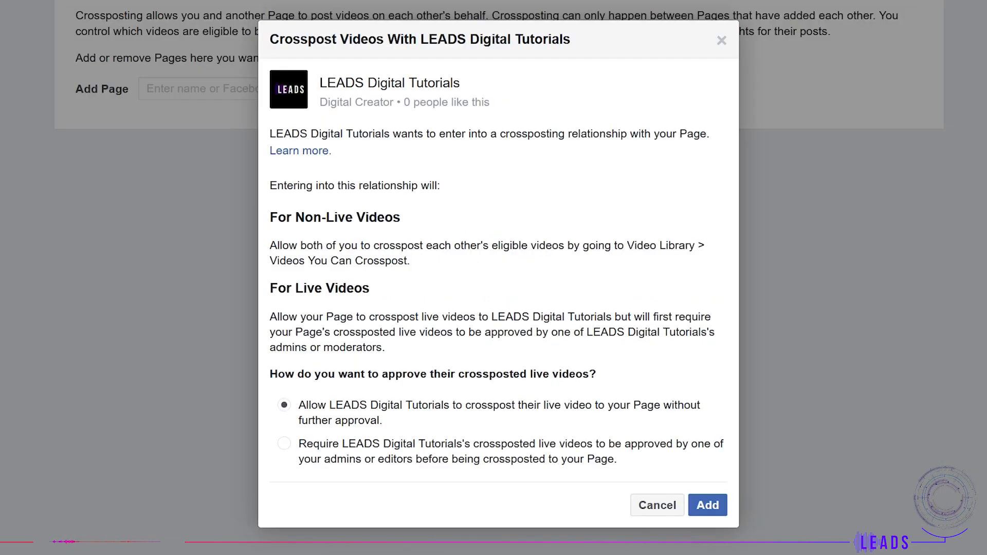
{"action": "left_click", "coordinate": [708, 505]}
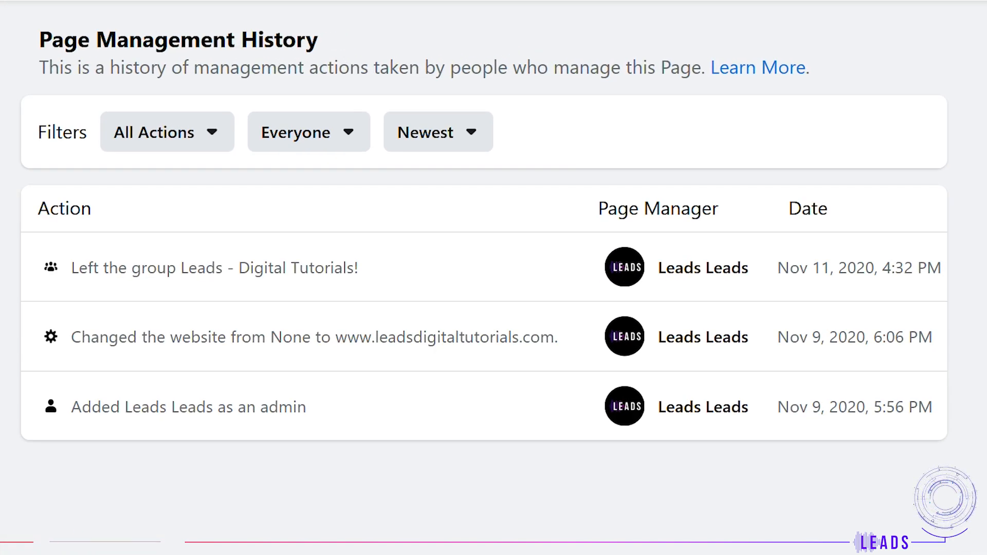
Step: Open the Page's Activity Log and scroll through its recent entries
{"action": "left_click", "coordinate": [412, 437]}
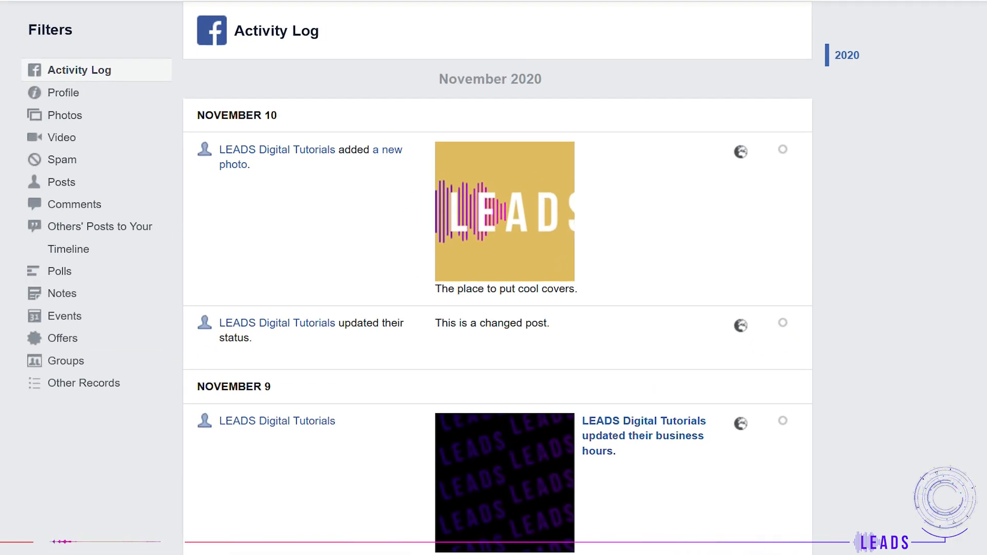
{"action": "scroll", "coordinate": [497, 309], "scroll_direction": "down", "scroll_amount": 5}
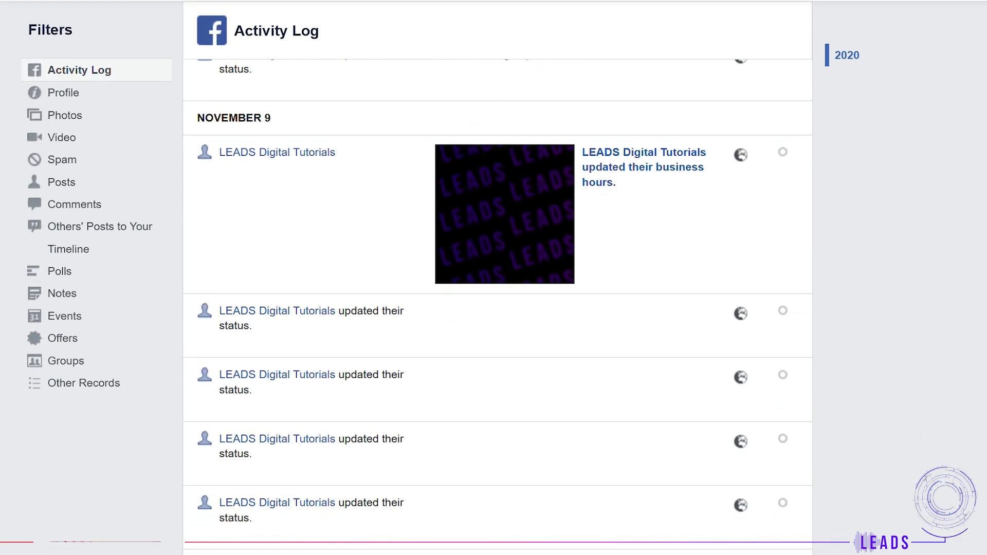
{"action": "scroll", "coordinate": [498, 309], "scroll_direction": "up", "scroll_amount": 5}
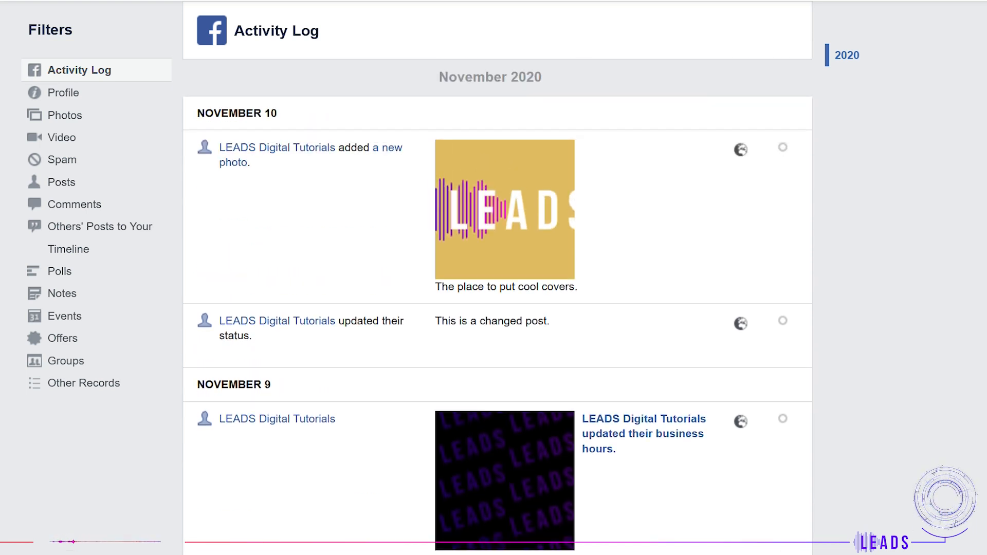
{"action": "scroll", "coordinate": [498, 309], "scroll_direction": "down", "scroll_amount": 5}
{"action": "scroll", "coordinate": [498, 309], "scroll_direction": "up", "scroll_amount": 5}
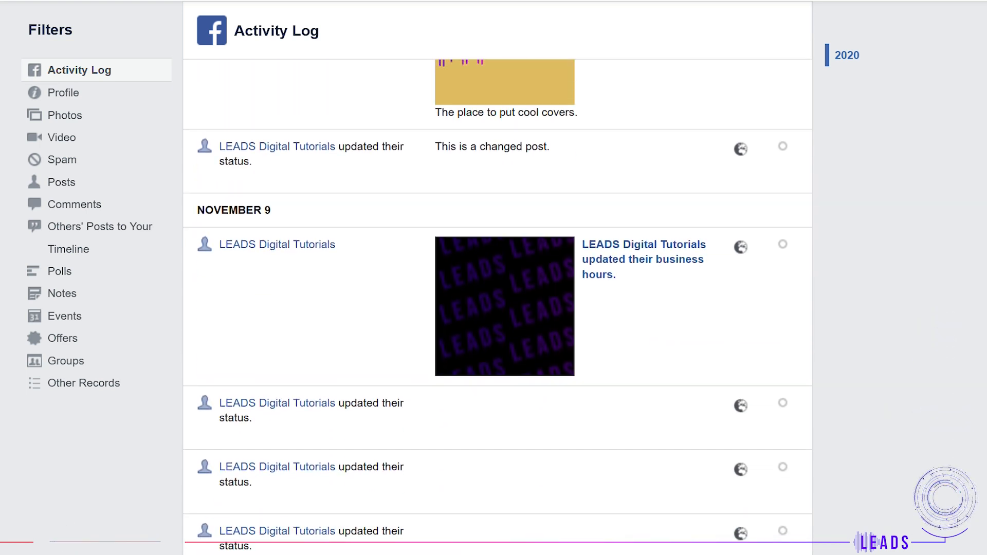